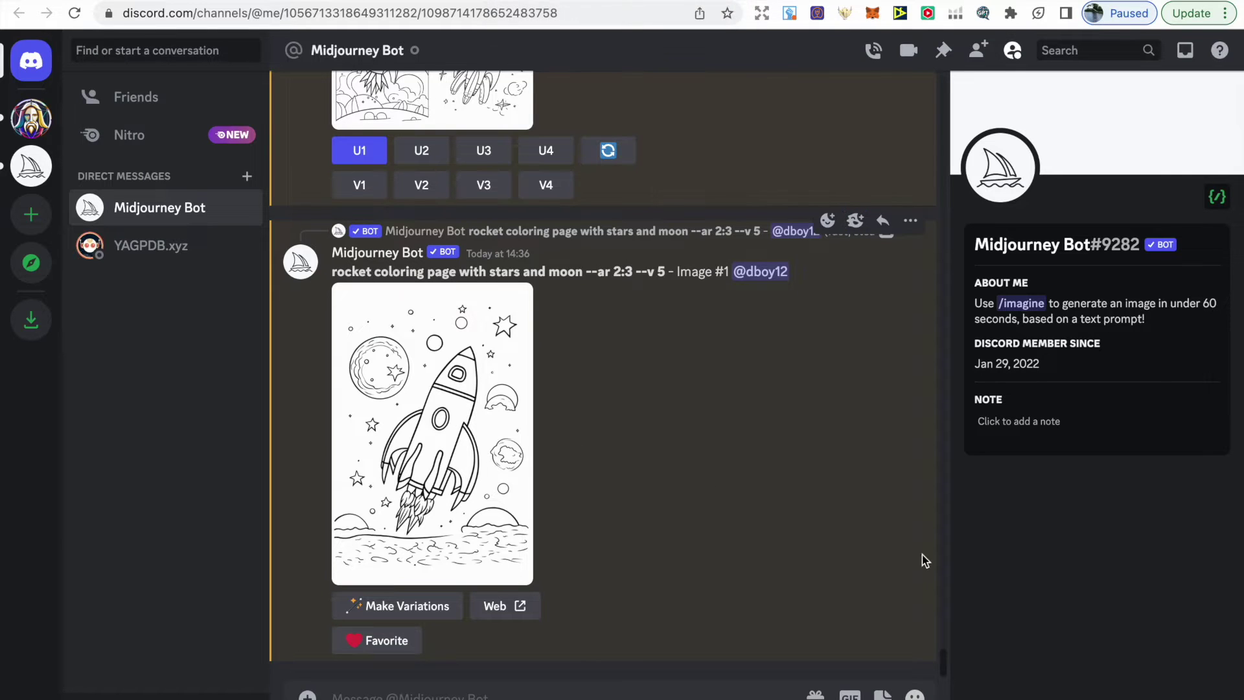
Step: Open both exported rocket PDFs in Preview and zoom into each rocket outline to compare linework
mouse_move(1037, 696)
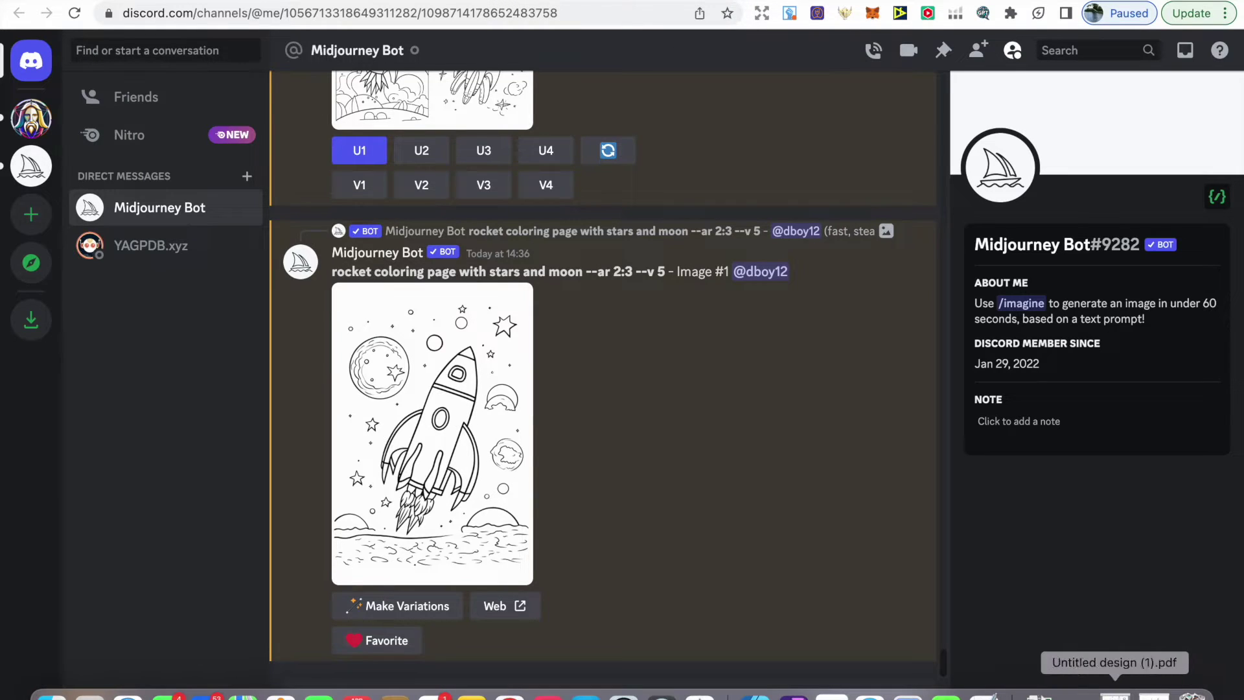
left_click(1113, 694)
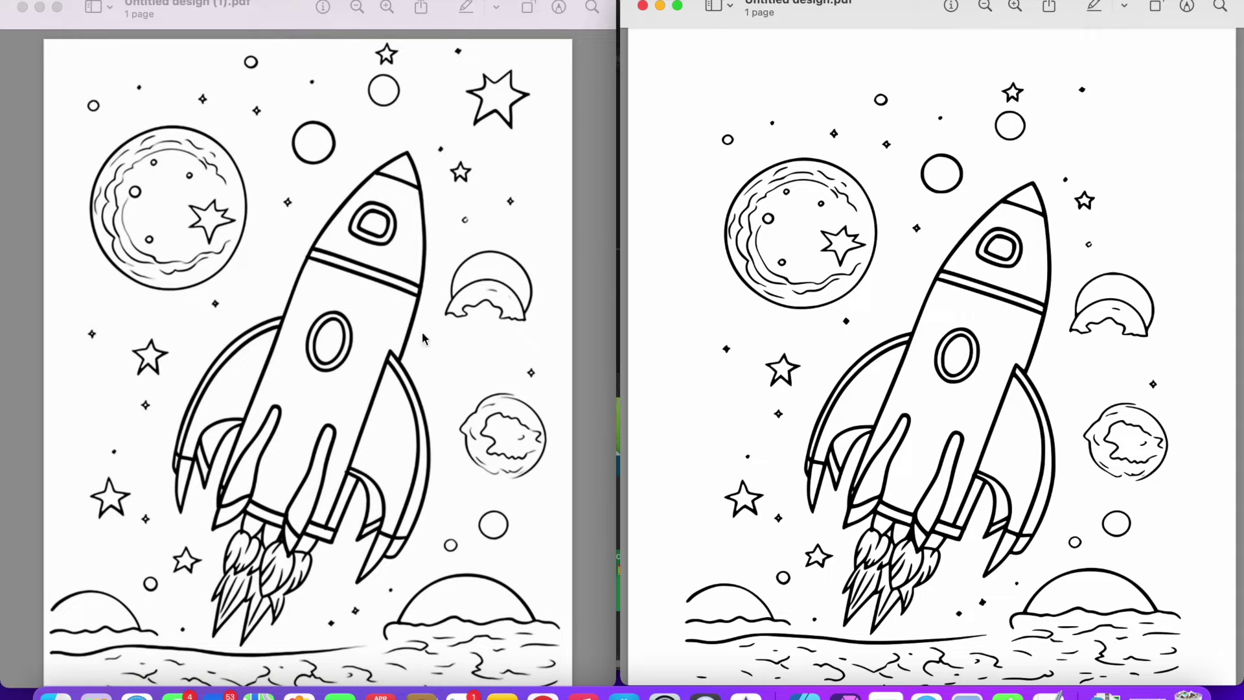
left_click(399, 309)
scroll(399, 309, "up", 10)
scroll(399, 308, "up", 8)
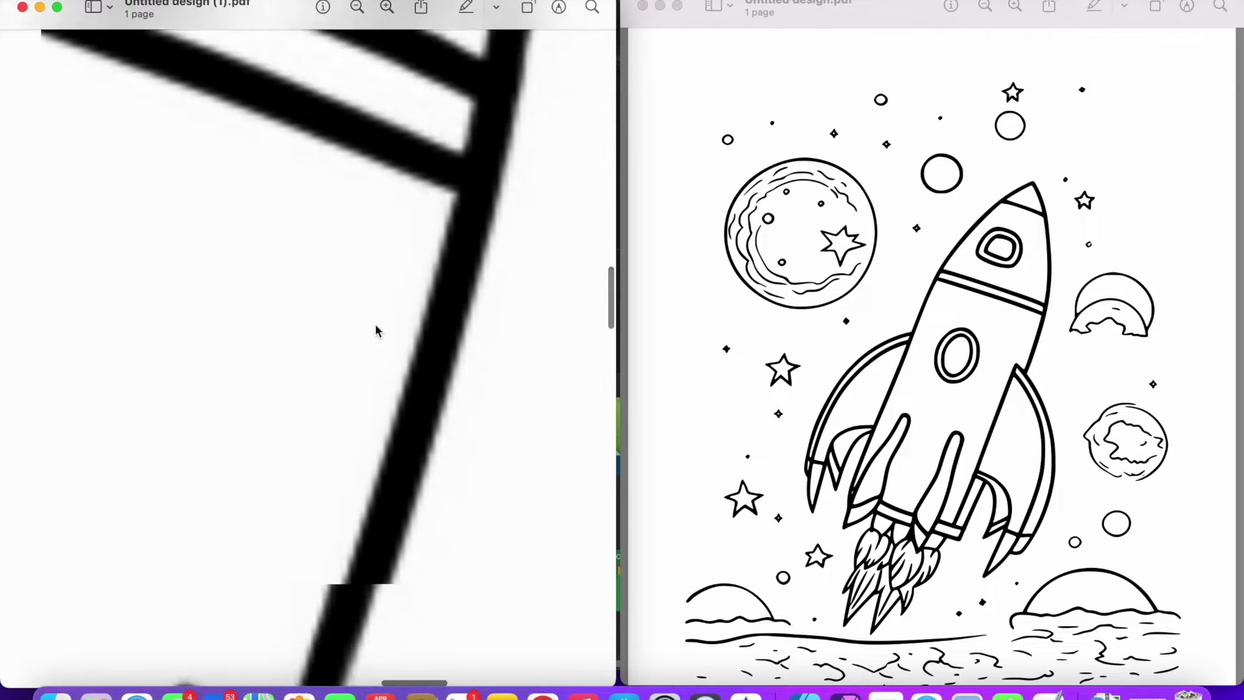
left_click(933, 311)
scroll(934, 311, "up", 5)
scroll(934, 317, "up", 10)
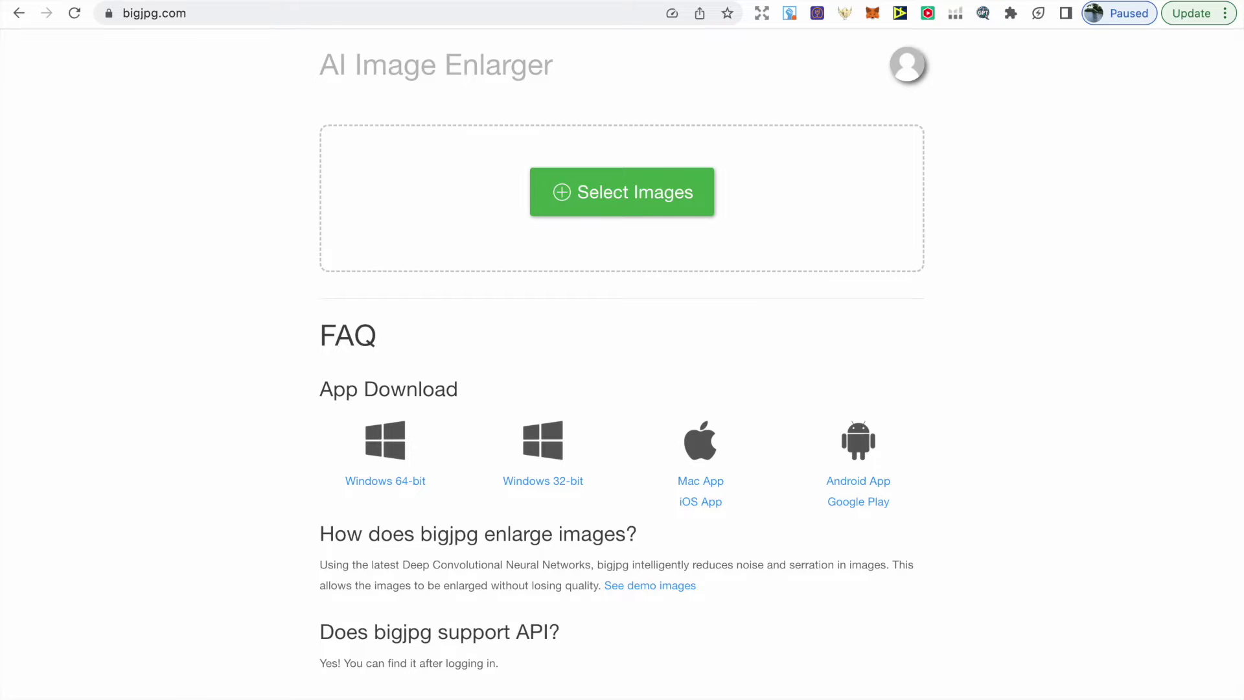
Step: Look through the vectorizer.com and vectorizer.ai tabs, ending on the Inkscape 1.2.2 release page
key("ctrl+Tab")
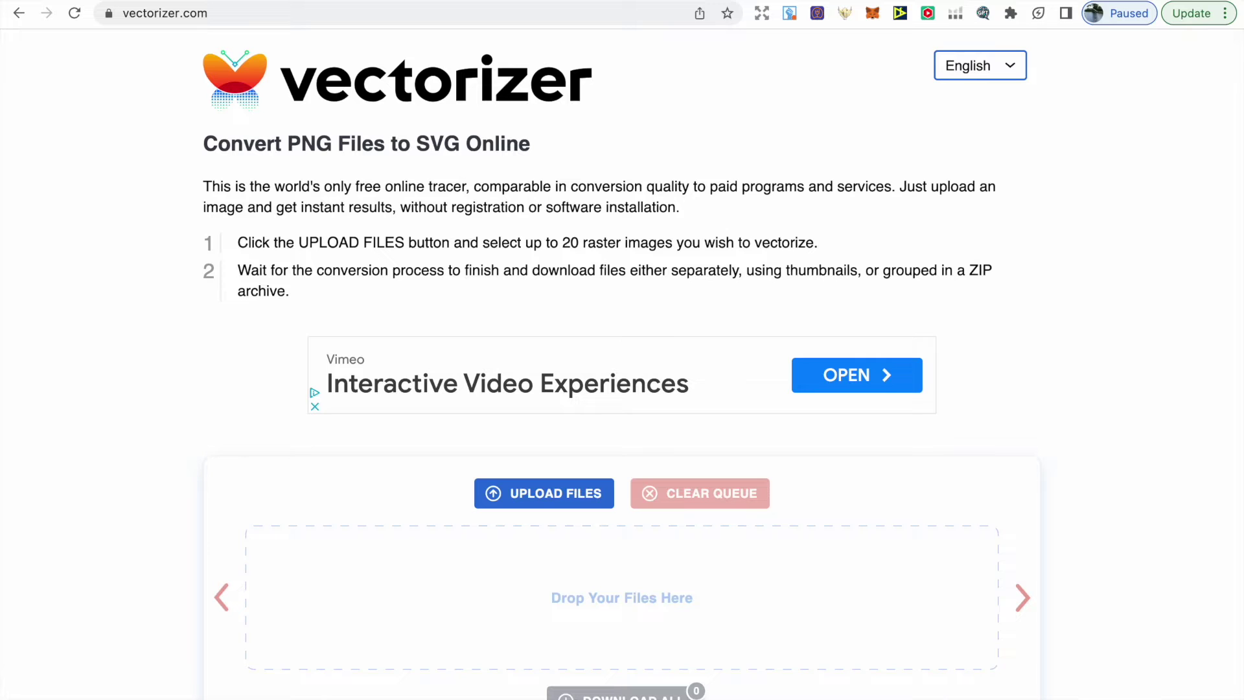
key("ctrl+Tab")
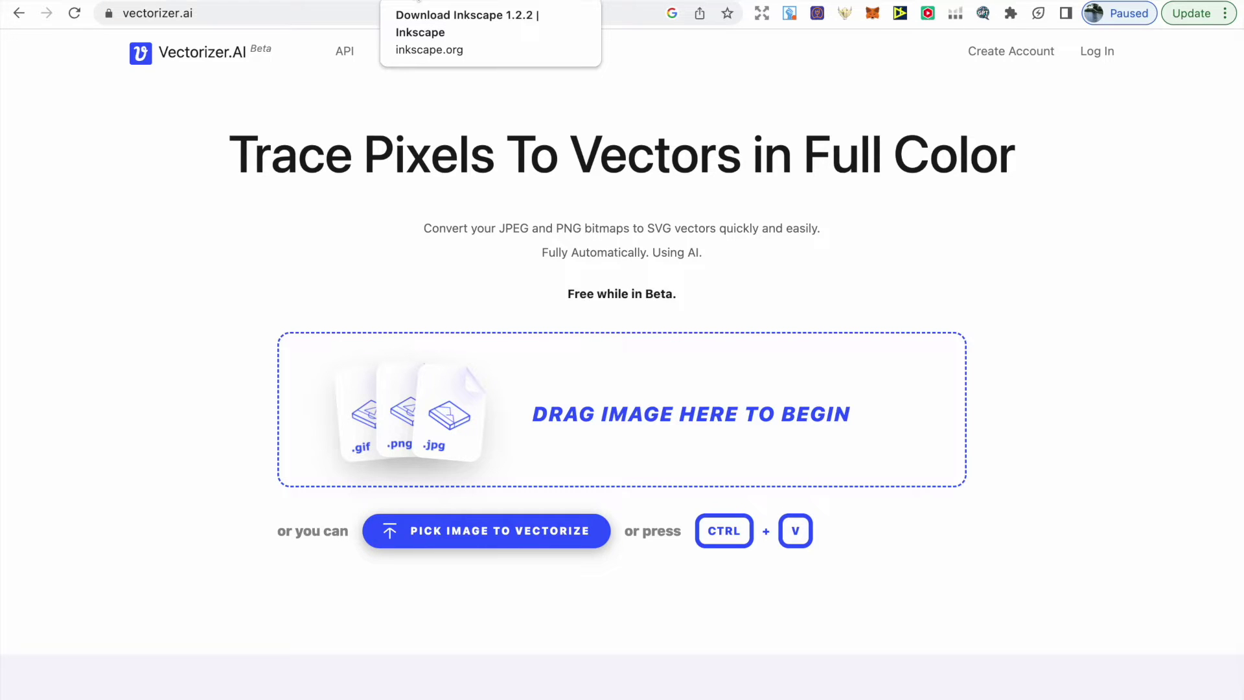
left_click(418, 1)
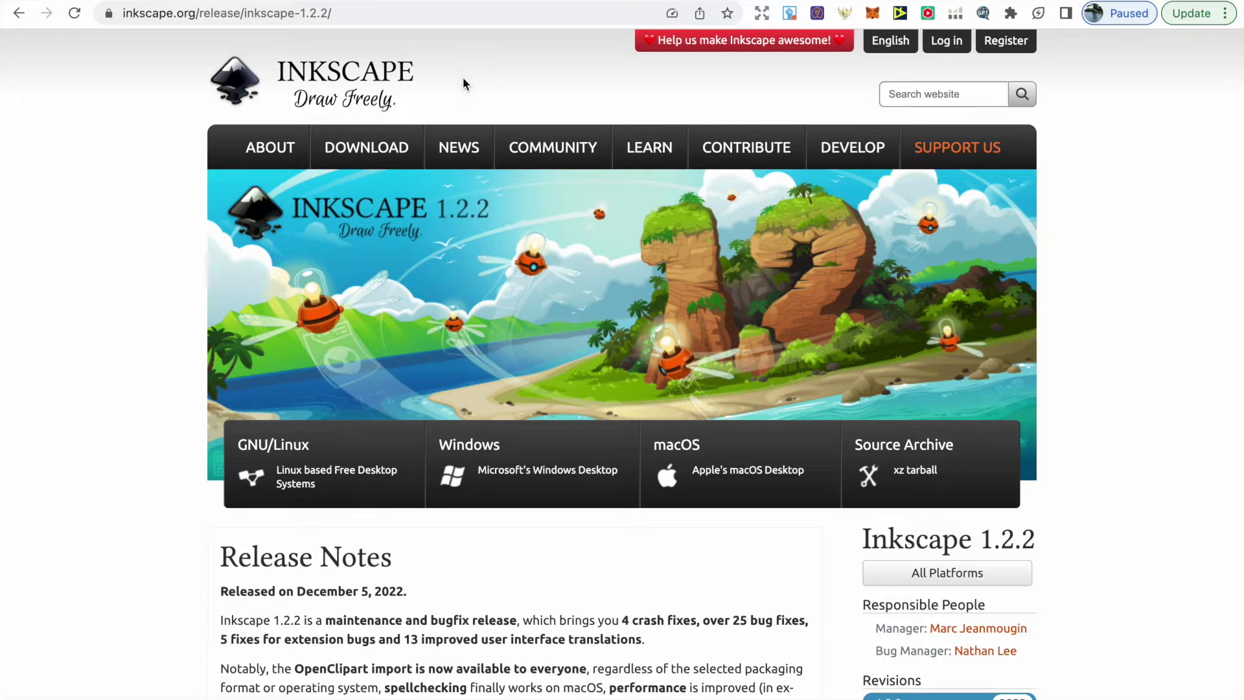
mouse_move(398, 148)
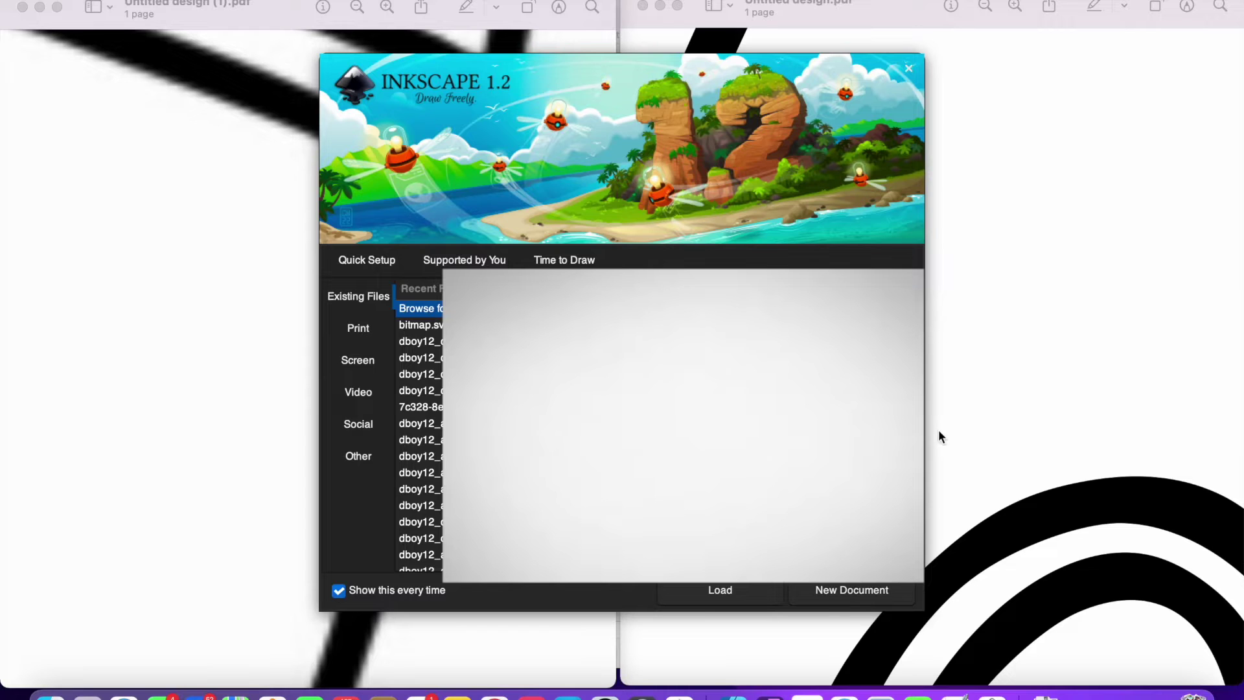
Step: Load the recent rocket coloring page PNG as an embedded image and maximize the Inkscape window
left_click(745, 592)
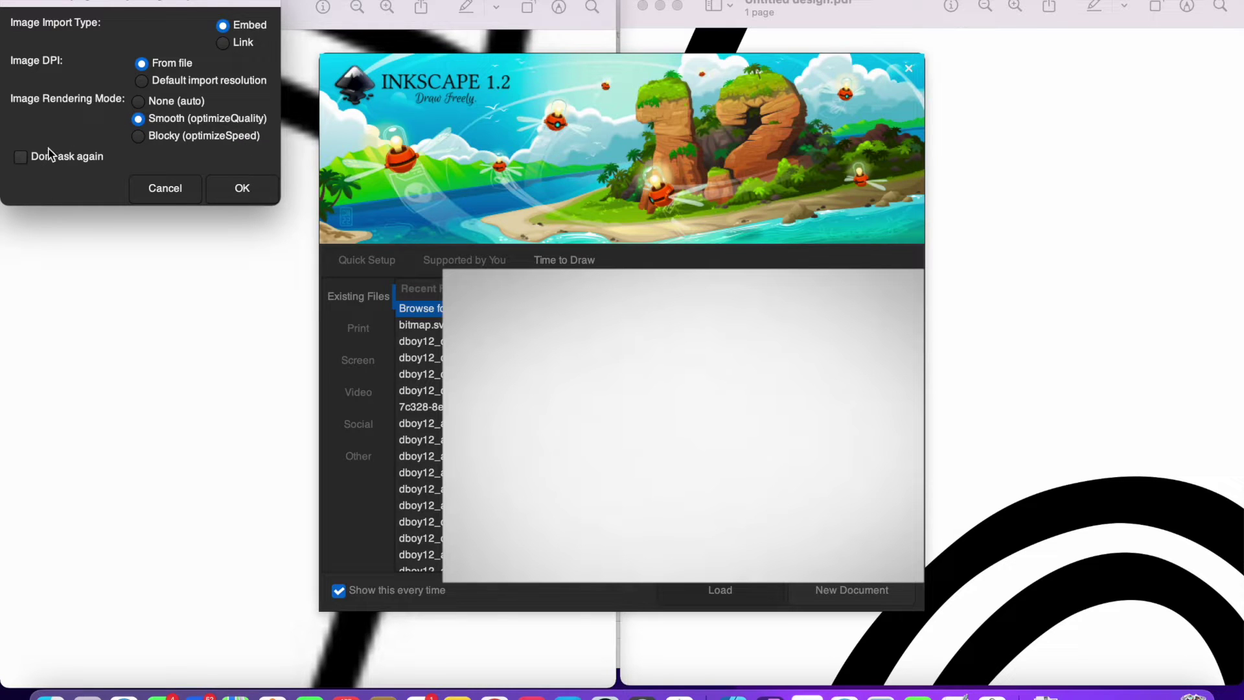
left_click(220, 188)
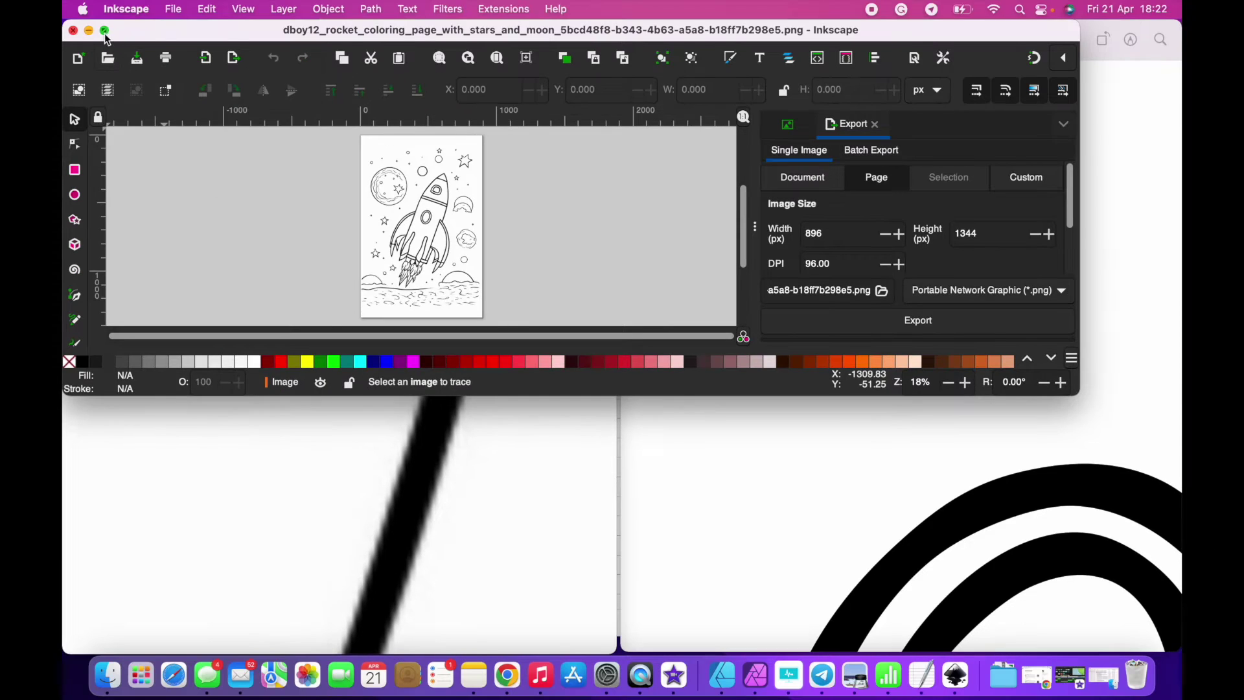
left_click(103, 31)
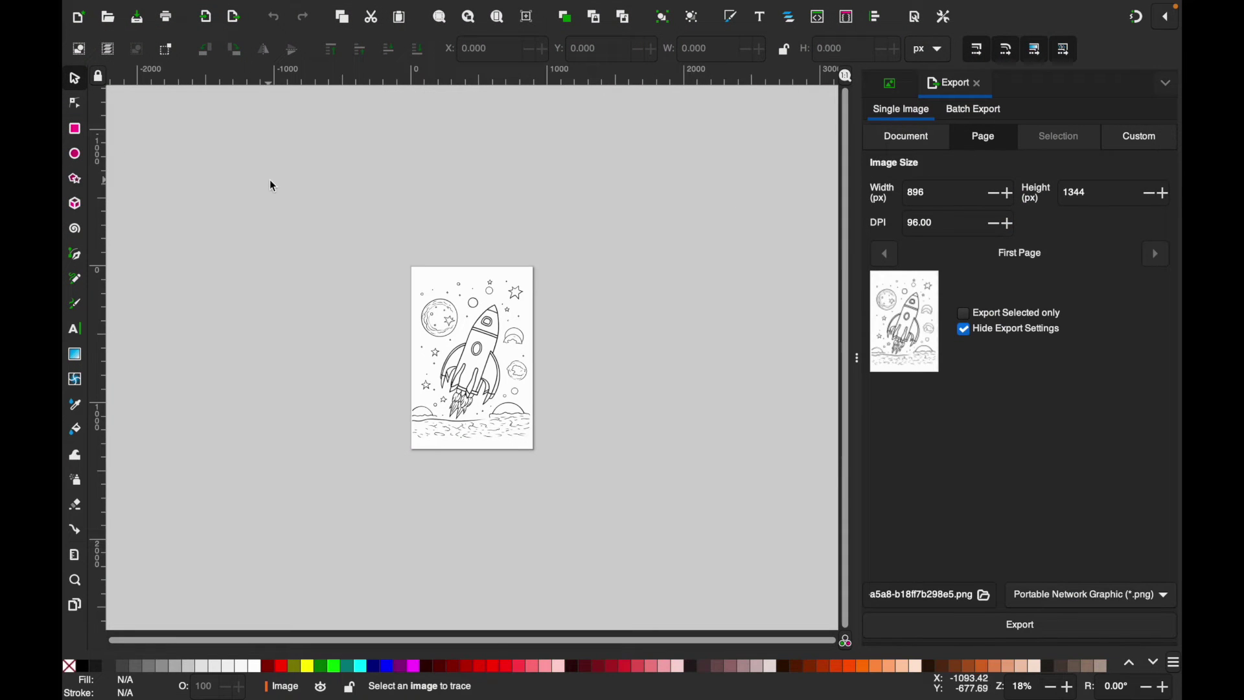
Step: Zoom the rocket page in to about 42% and select the embedded 896 × 1344 rocket image
left_click(603, 452)
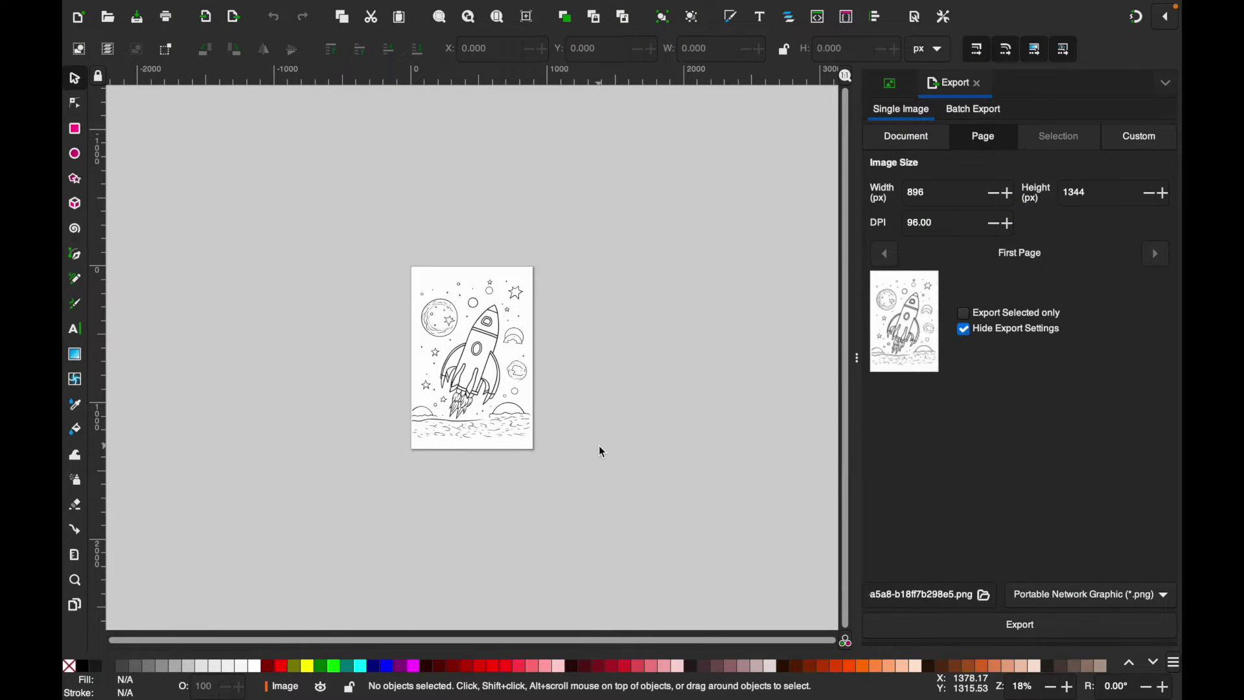
left_click(1072, 688)
left_click(1073, 688)
left_click(1072, 688)
left_click(1073, 688)
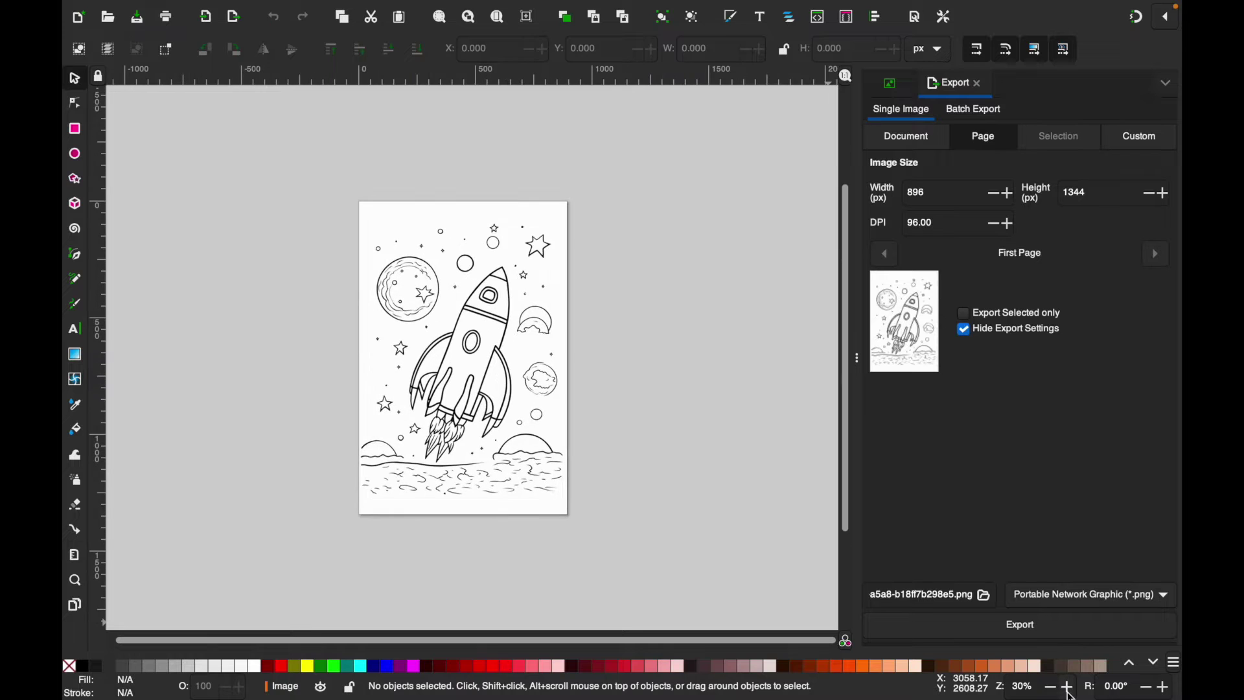
left_click(528, 22)
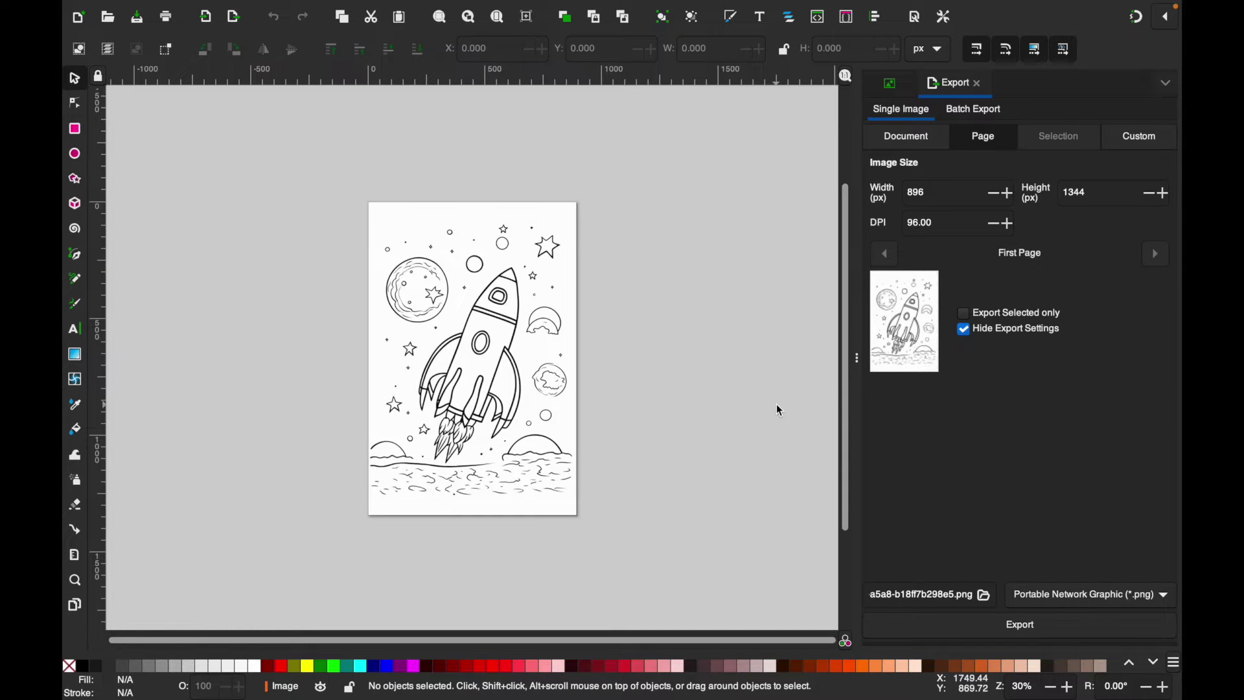
left_click(1069, 689)
left_click(1069, 689)
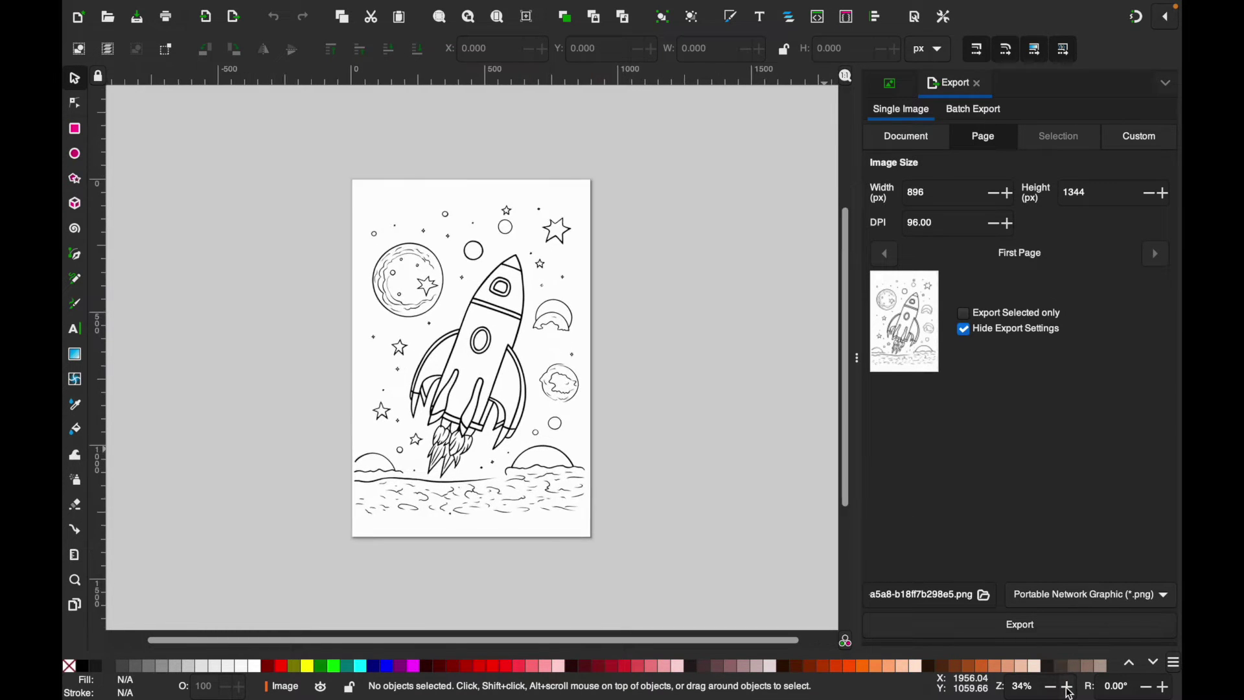
left_click(1069, 689)
left_click(1069, 690)
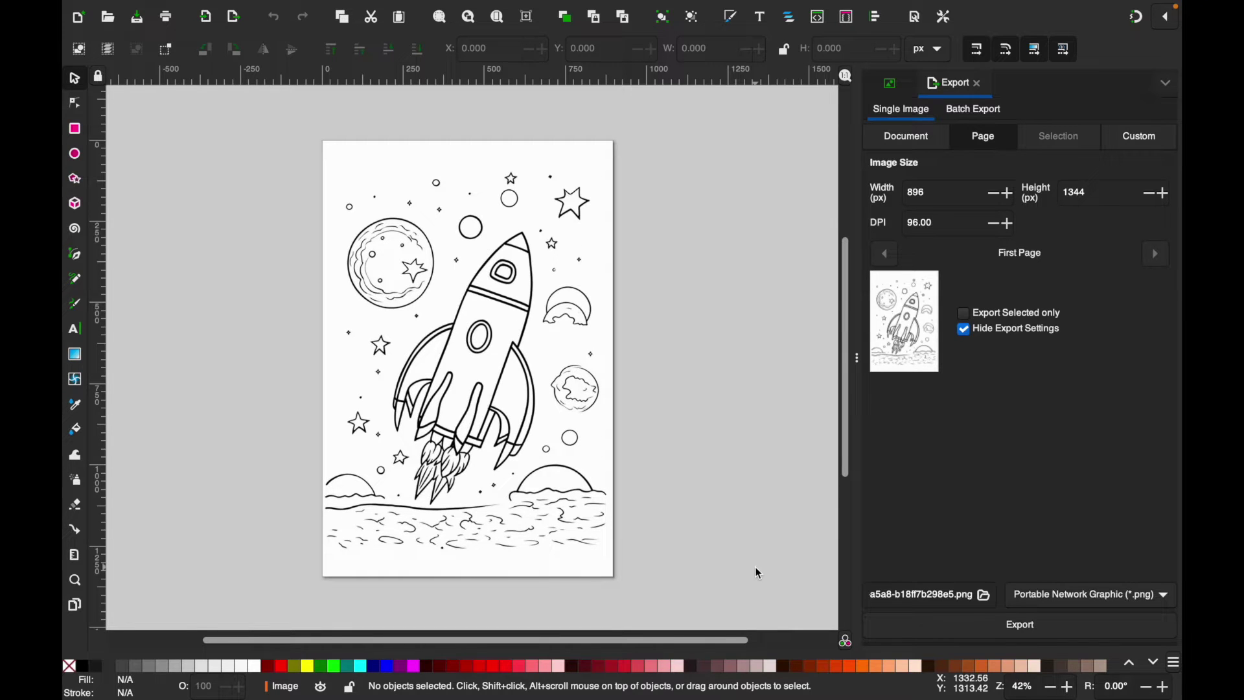
left_click(558, 439)
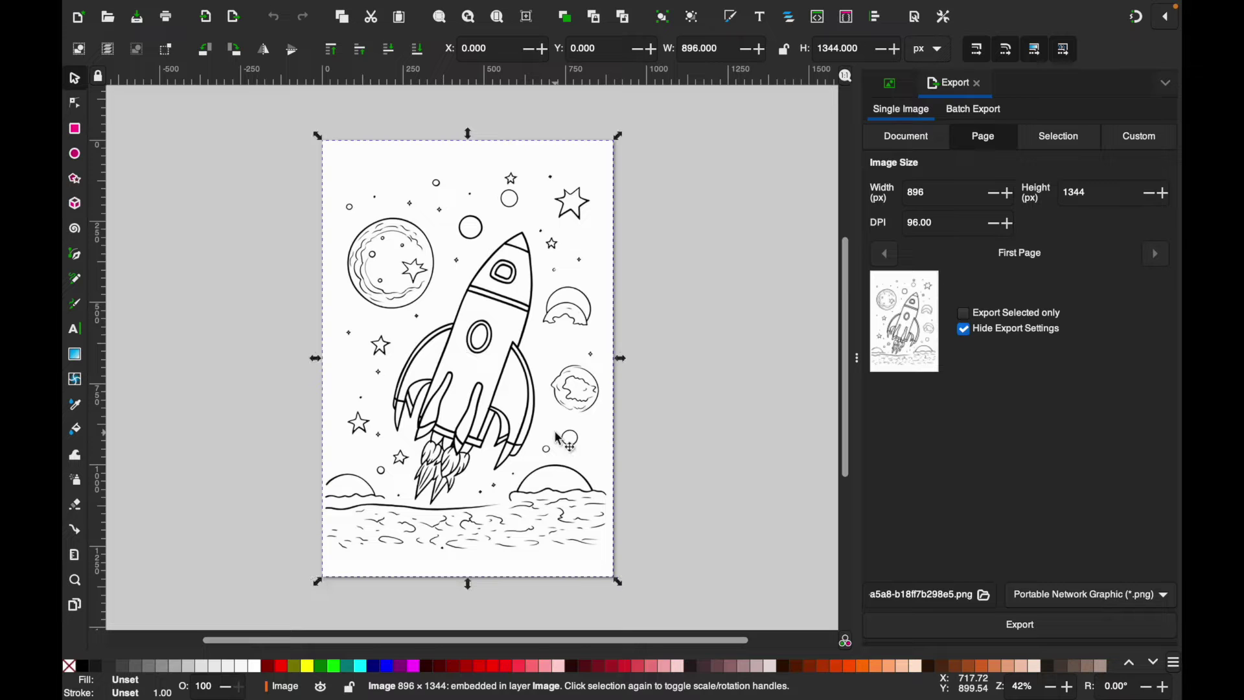
left_click(558, 438)
Step: Trace the rocket bitmap with single-scan Brightness cutoff at threshold 0.795 and apply it
mouse_move(512, 3)
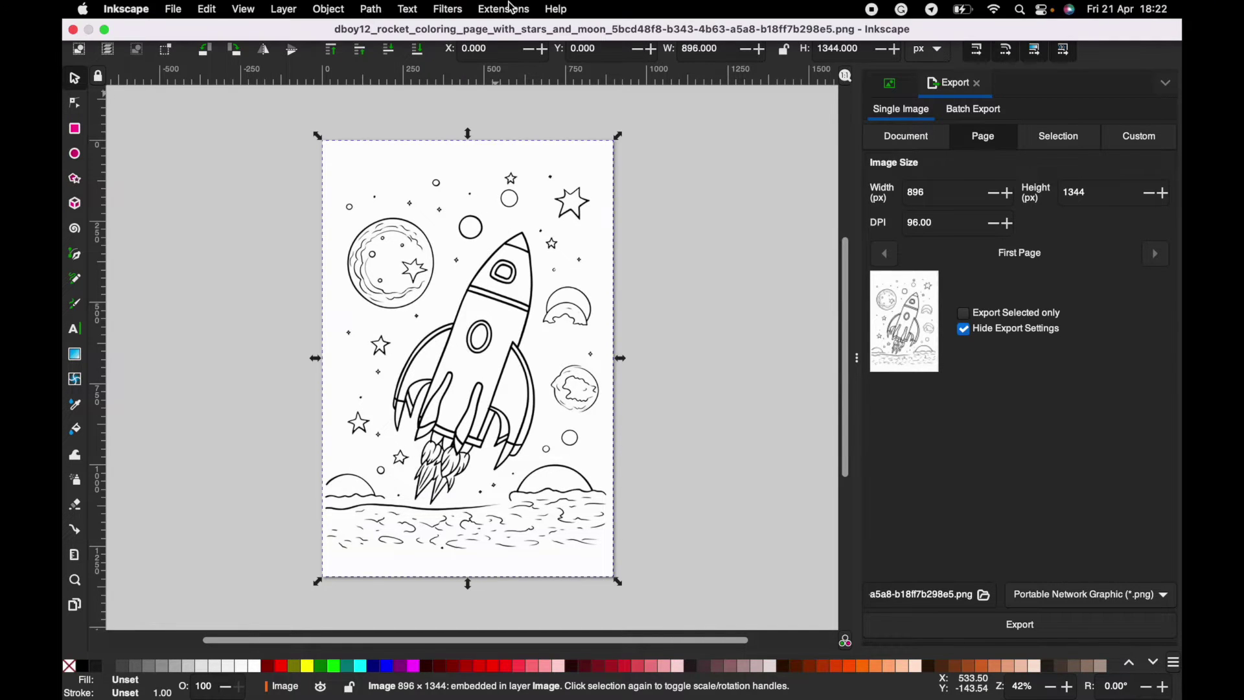
left_click(372, 9)
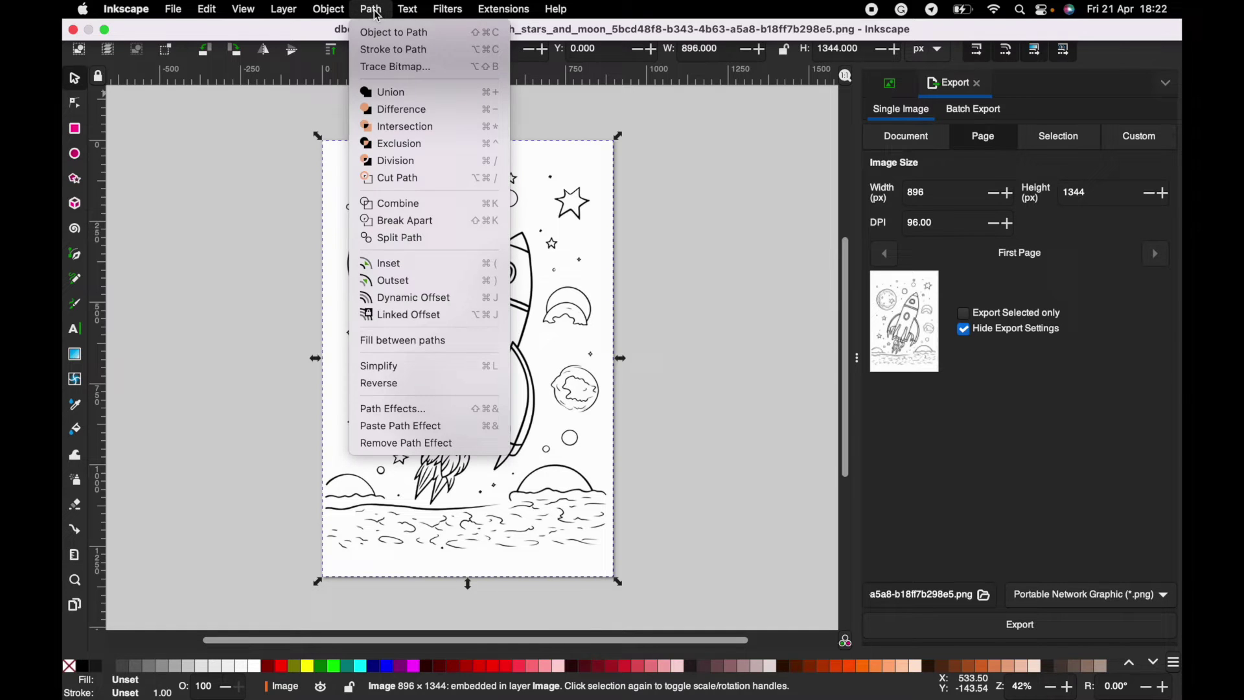
left_click(392, 69)
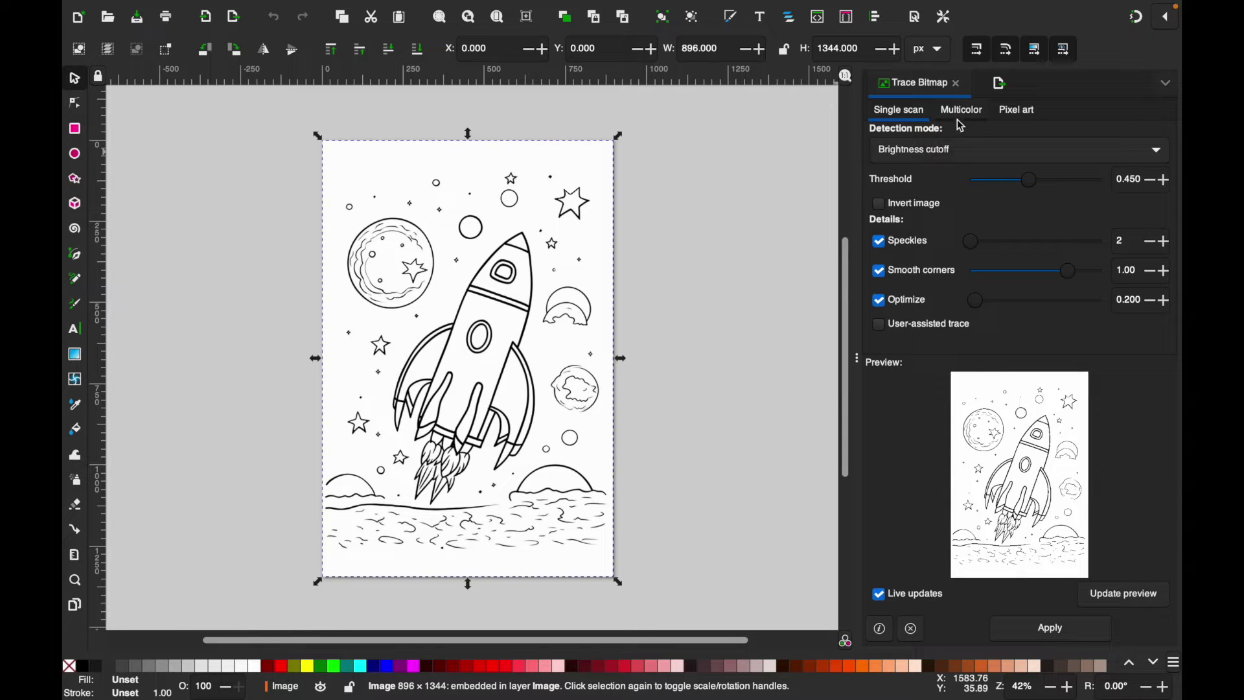
left_click(938, 153)
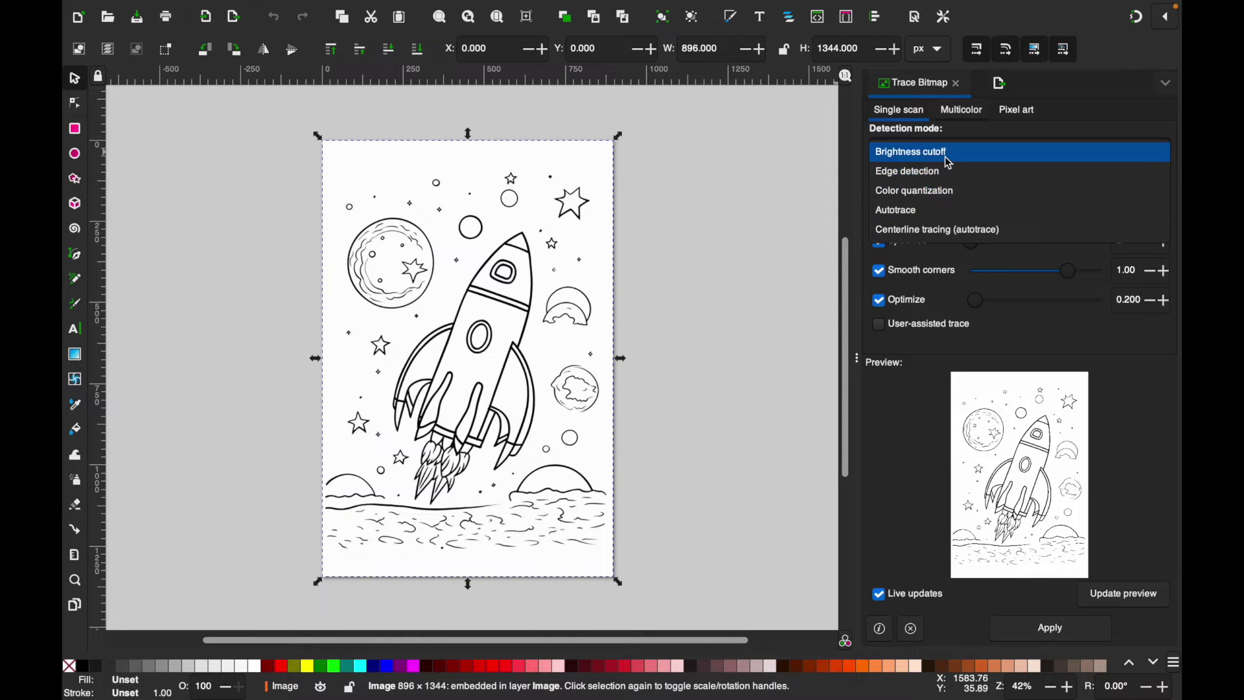
left_click(951, 163)
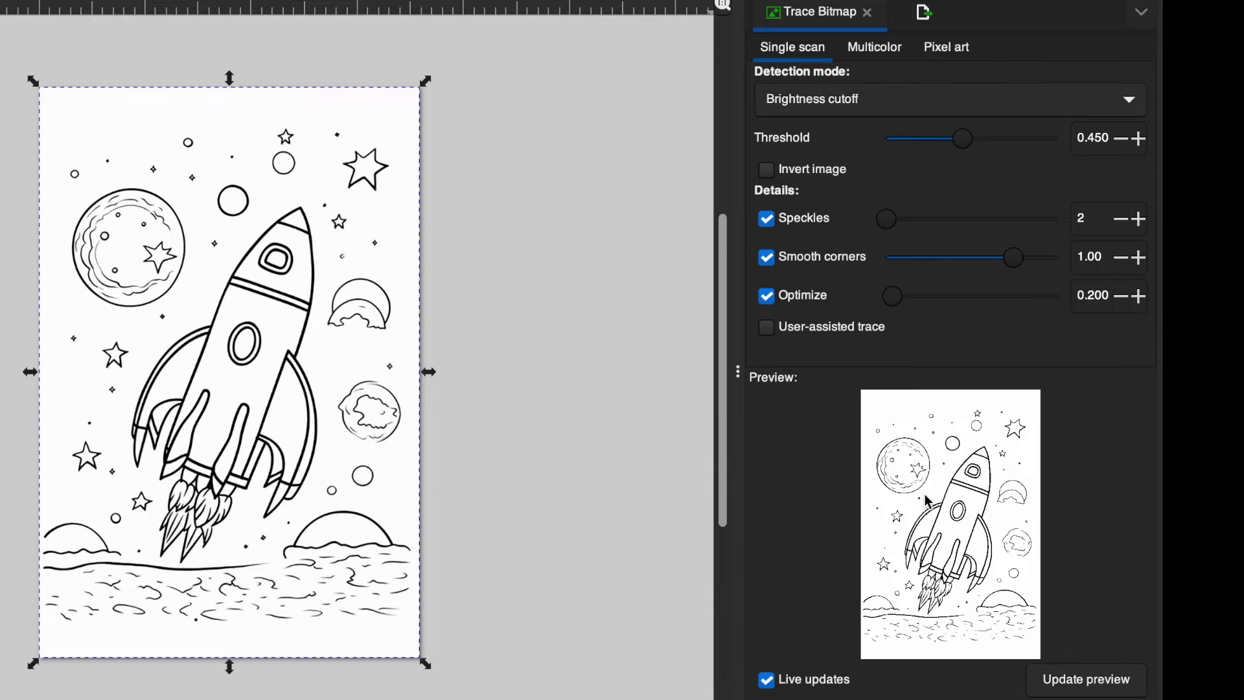
mouse_move(964, 140)
left_mouse_down()
mouse_move(1066, 159)
mouse_move(894, 158)
mouse_move(980, 152)
left_mouse_up()
left_click_drag(987, 144, 1030, 153)
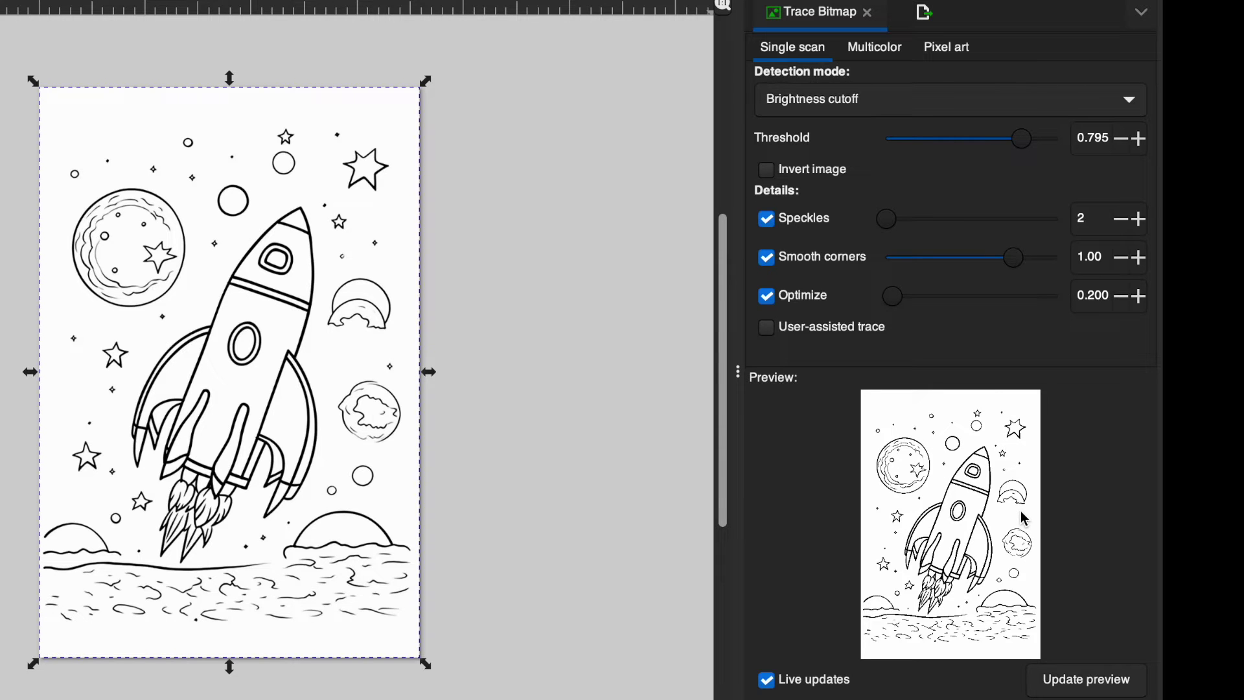
left_click(1069, 686)
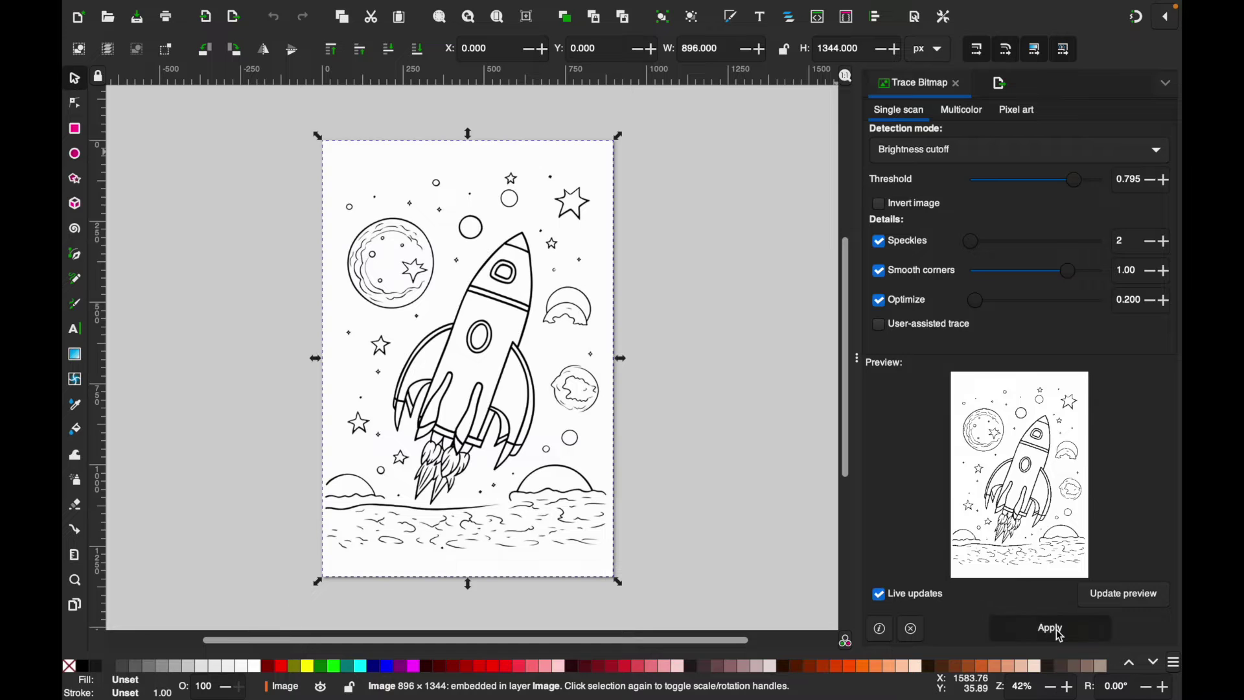
left_click(1056, 632)
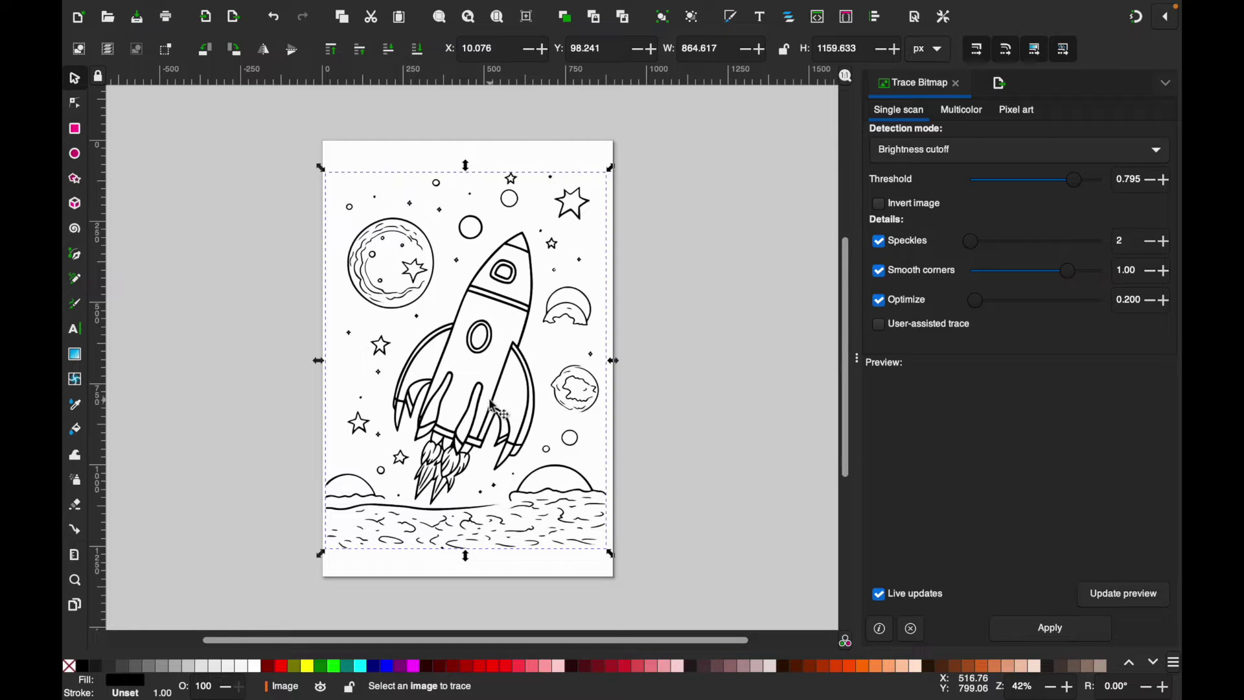
mouse_move(500, 407)
left_mouse_down()
mouse_move(532, 420)
mouse_move(713, 393)
left_mouse_up()
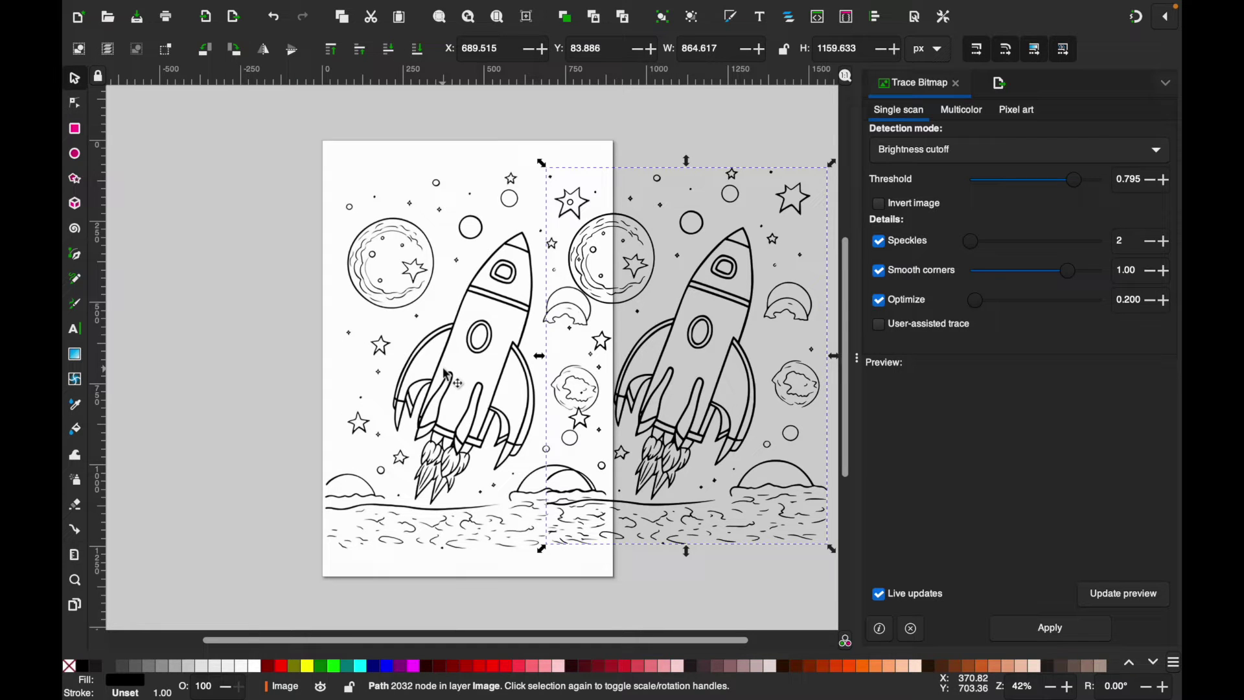
left_click(453, 160)
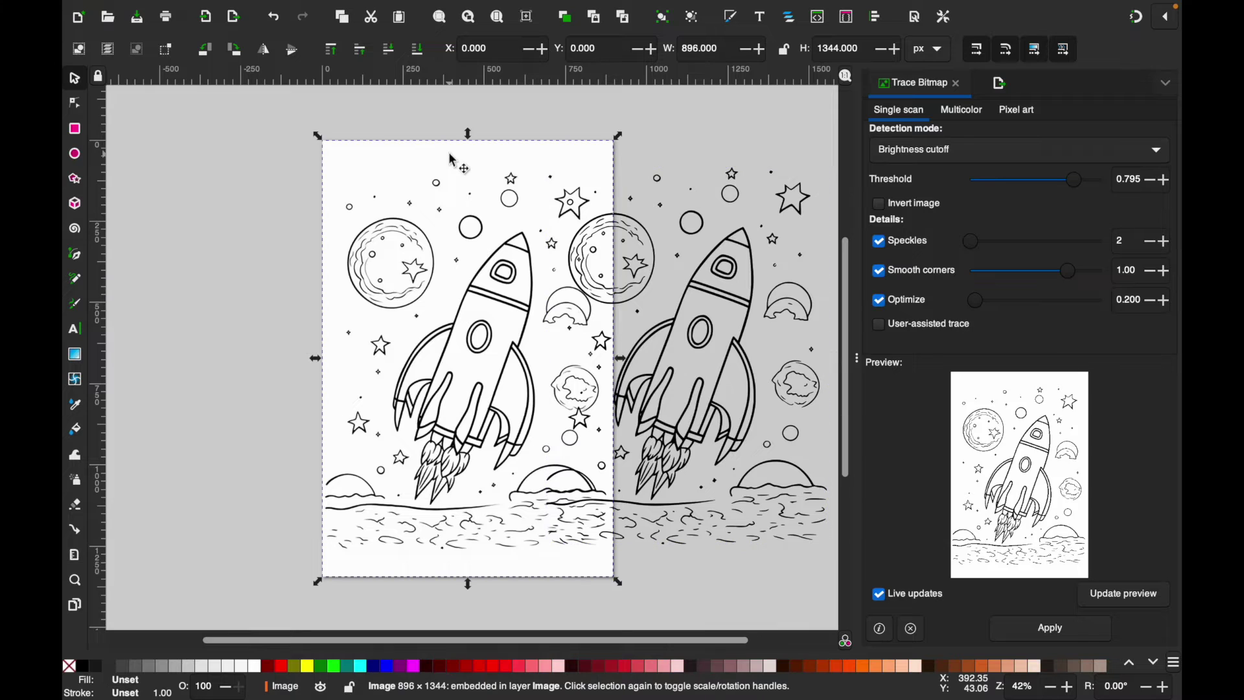
left_click(612, 236)
left_click(676, 255)
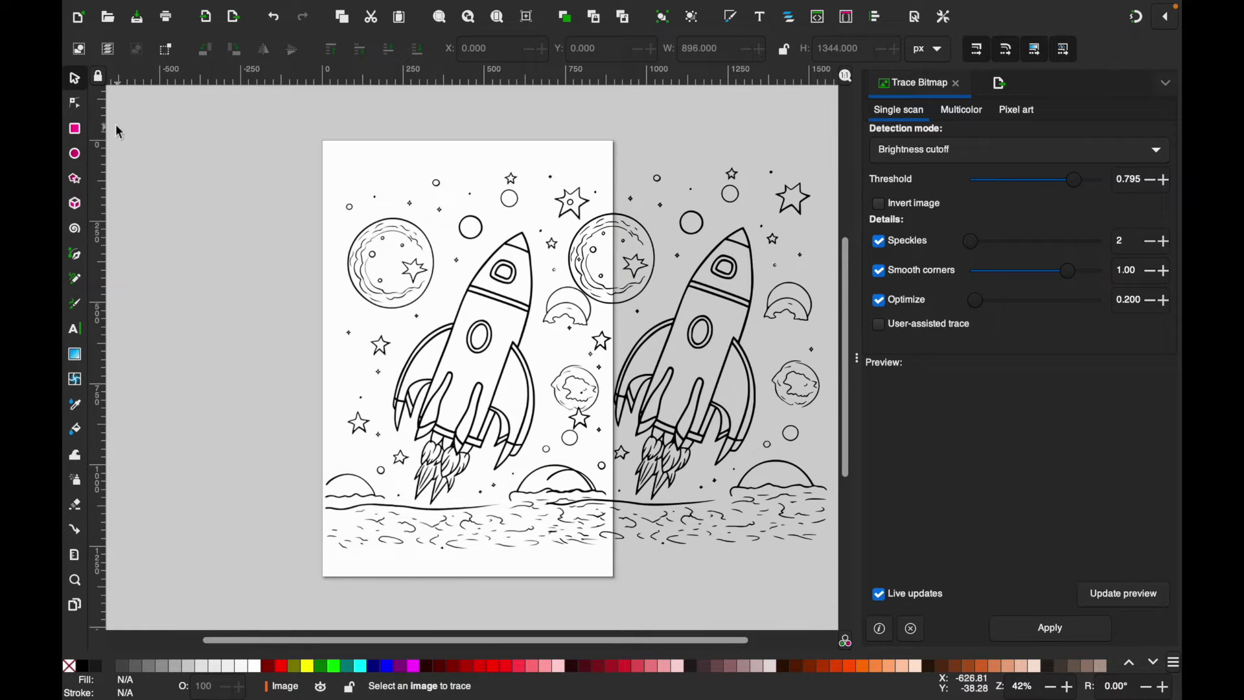
left_click(76, 103)
Step: Delete the original rocket bitmap and drag the vector trace onto the page at X 14.861, Y 86.279
left_click(398, 294)
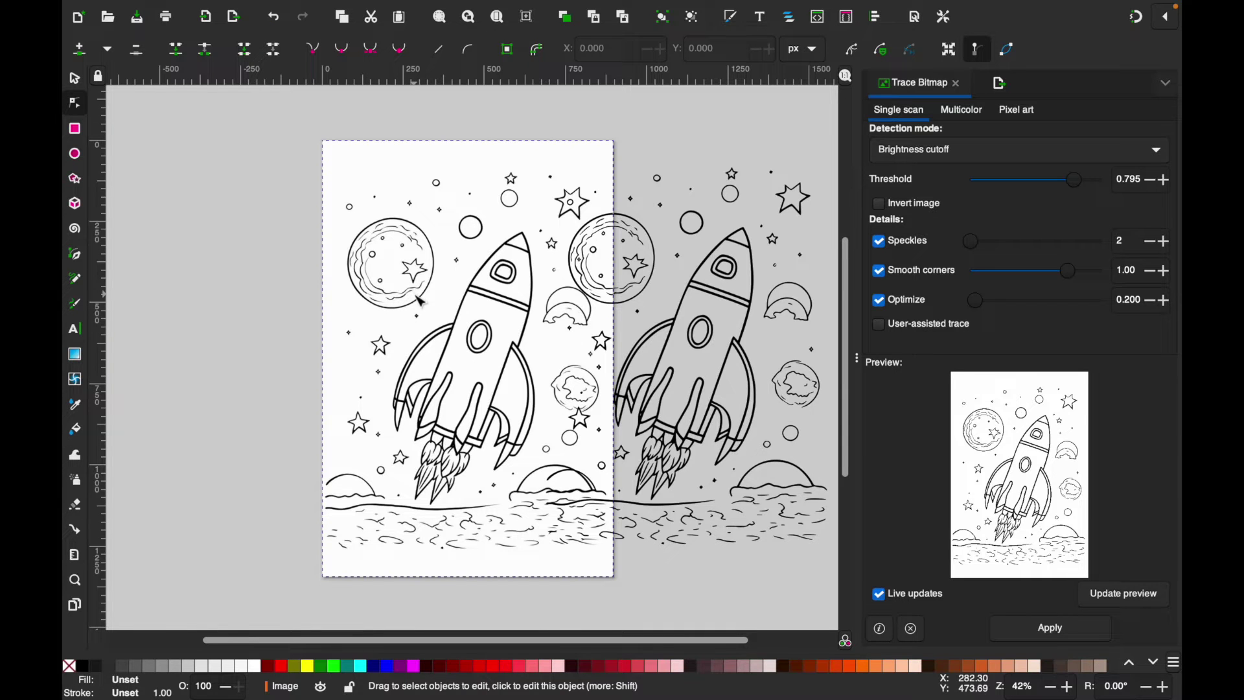
key("Escape")
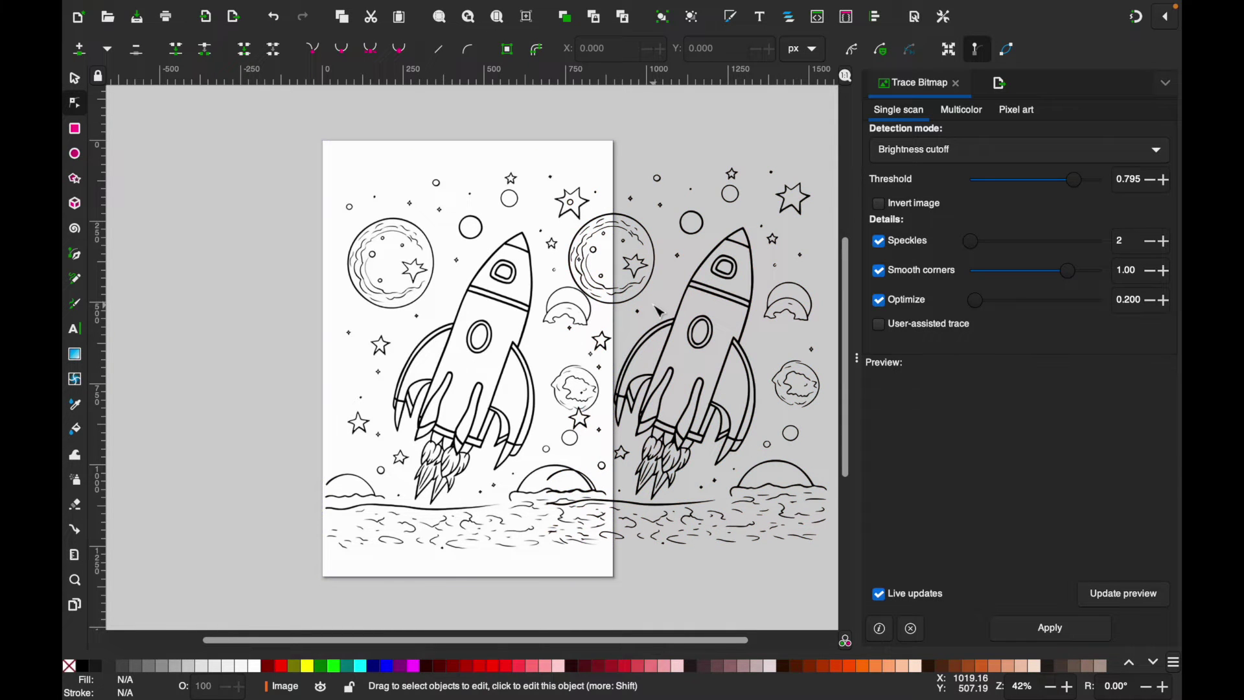
left_click(697, 317)
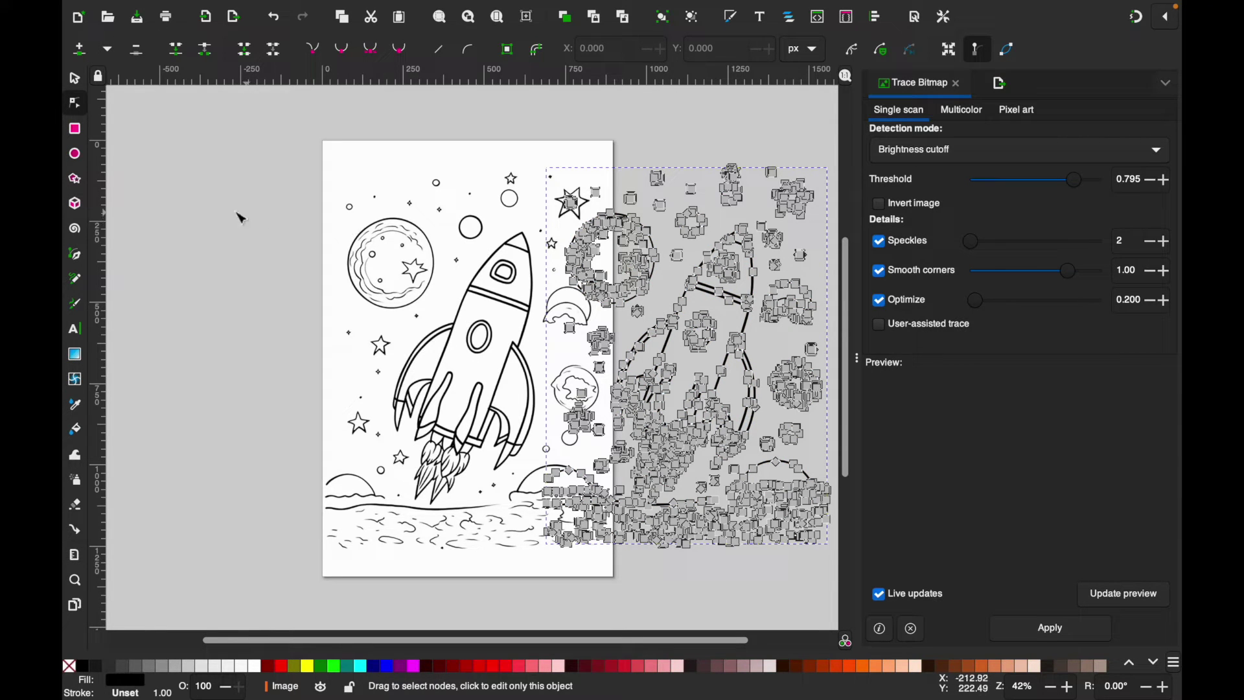
left_click(75, 80)
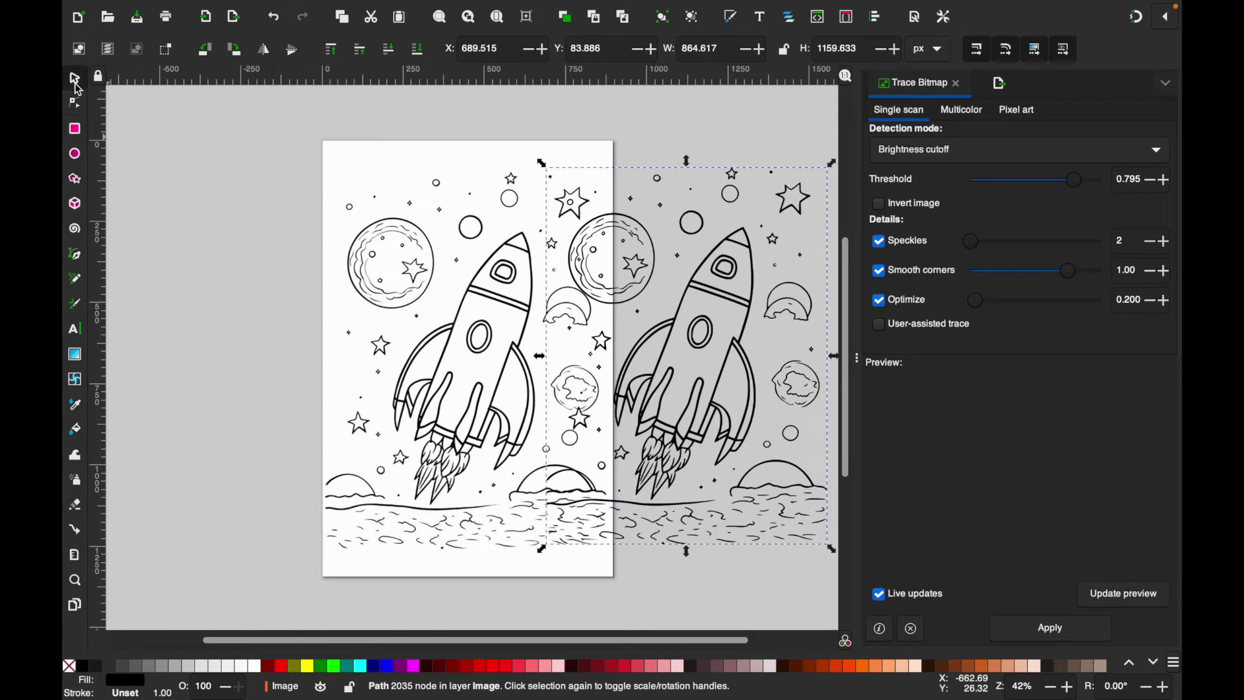
left_click(395, 278)
right_click(404, 289)
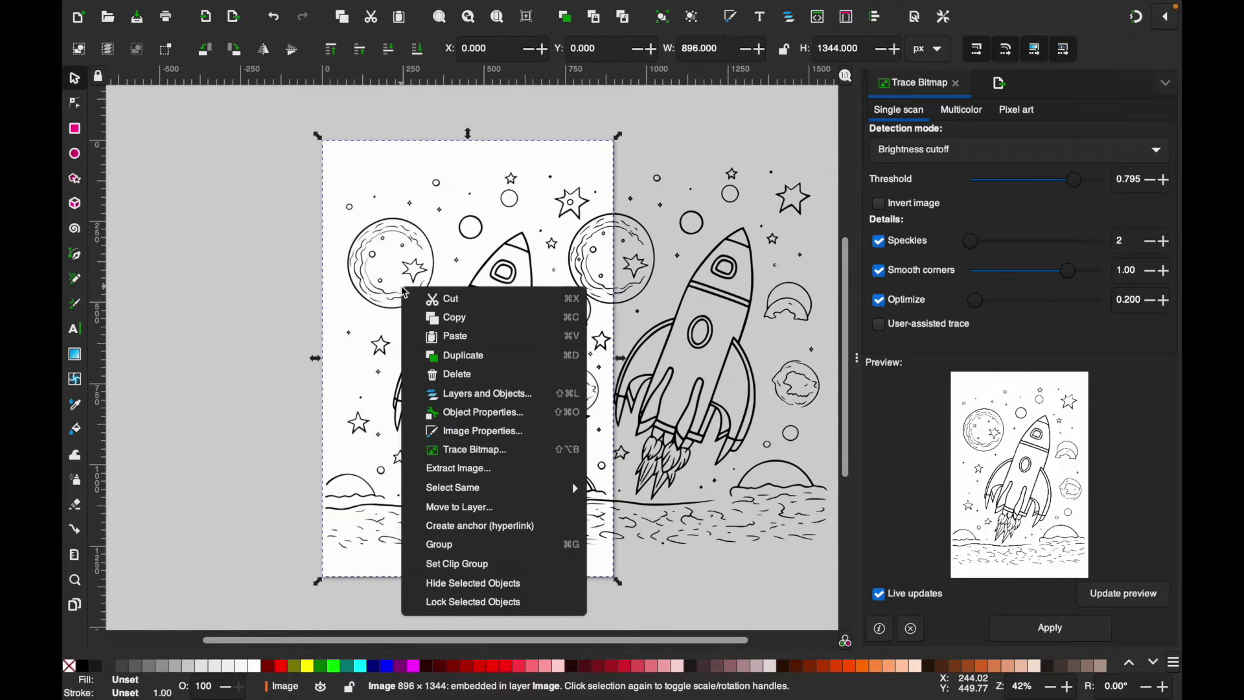
left_click(453, 374)
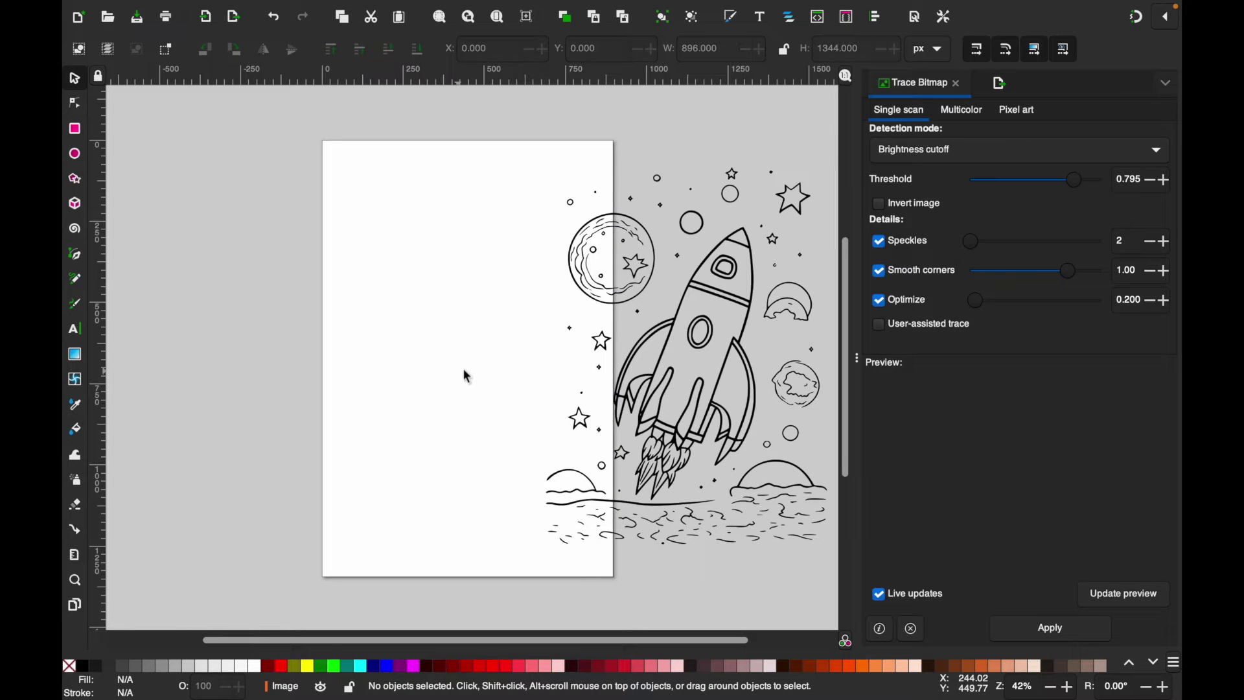
left_click_drag(689, 341, 465, 344)
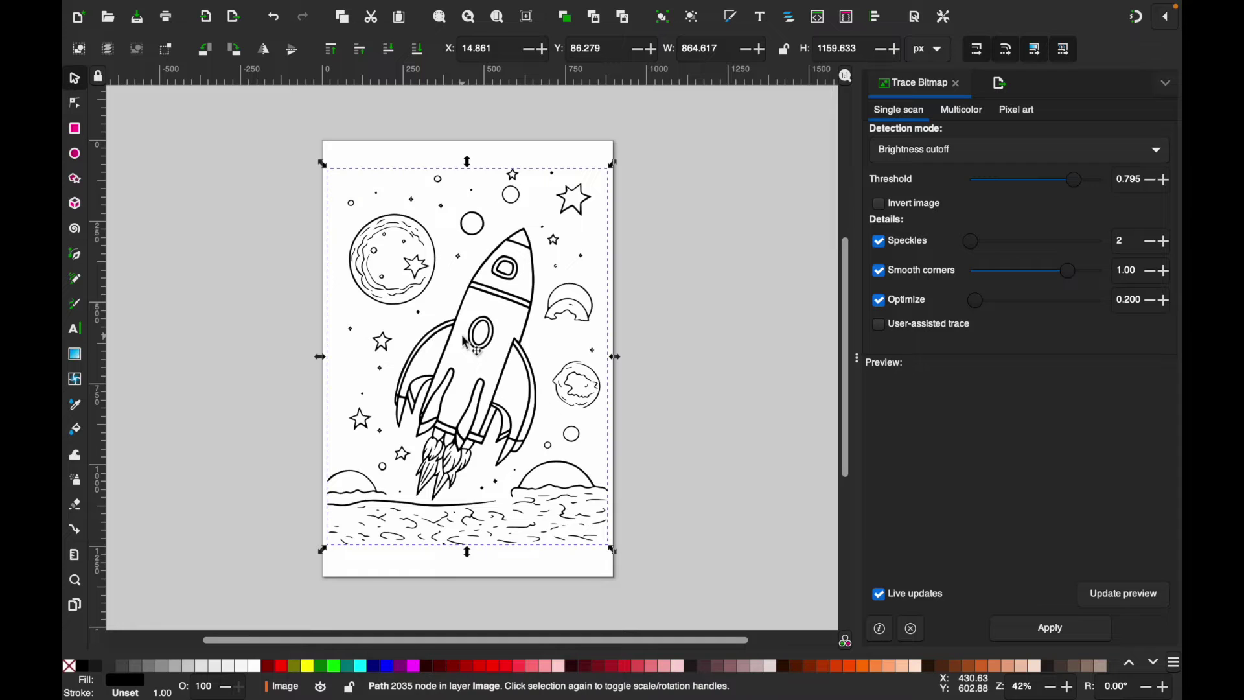
Step: Zoom in four steps and show the traced rocket path's nodes with the Node tool
left_click(657, 332)
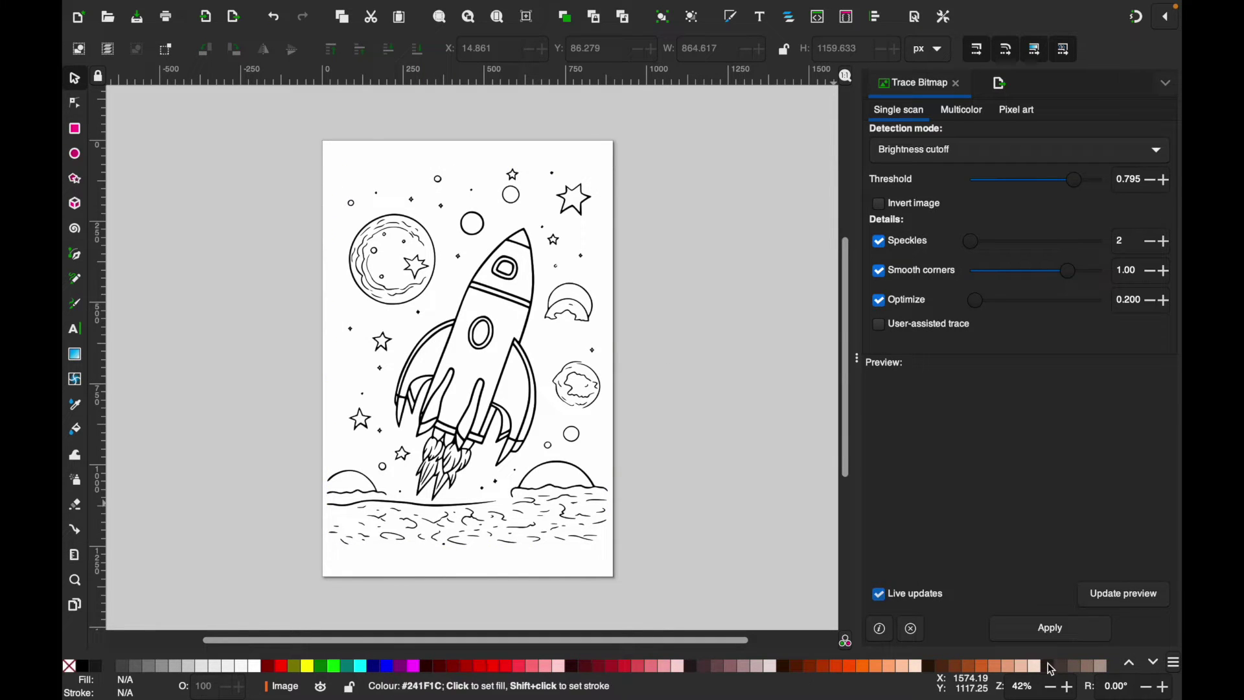
left_click(1070, 688)
left_click(1070, 688)
left_click(1071, 688)
left_click(1070, 688)
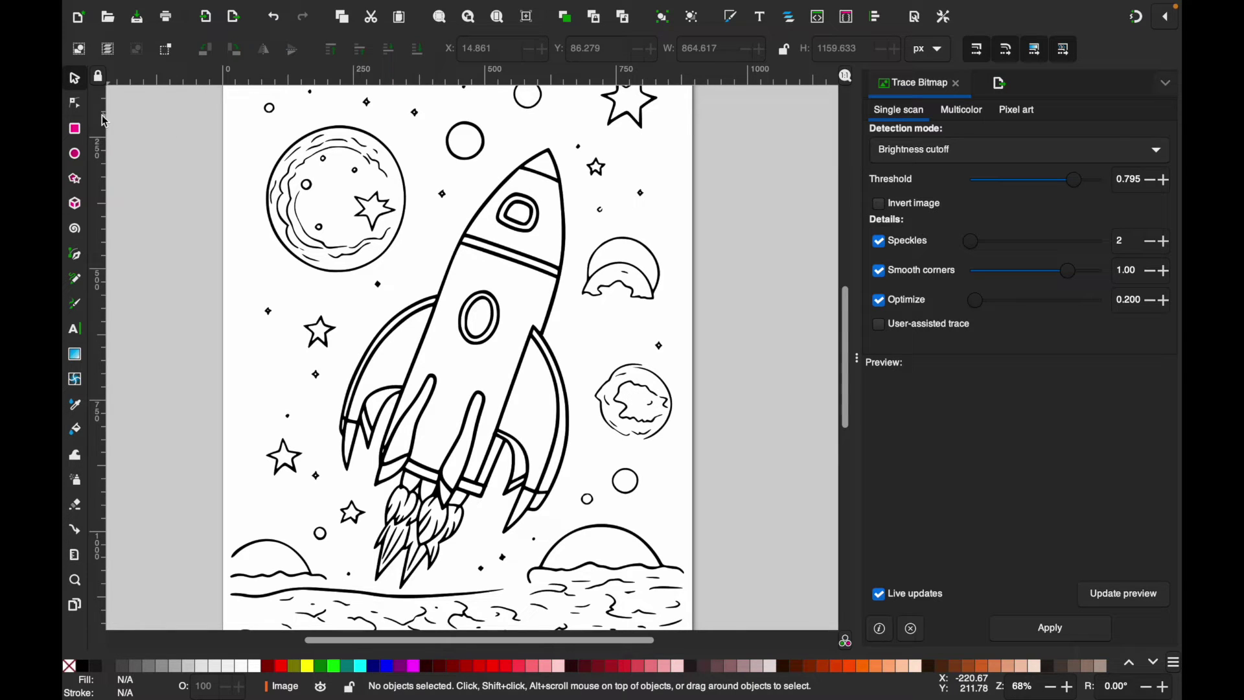
left_click(77, 106)
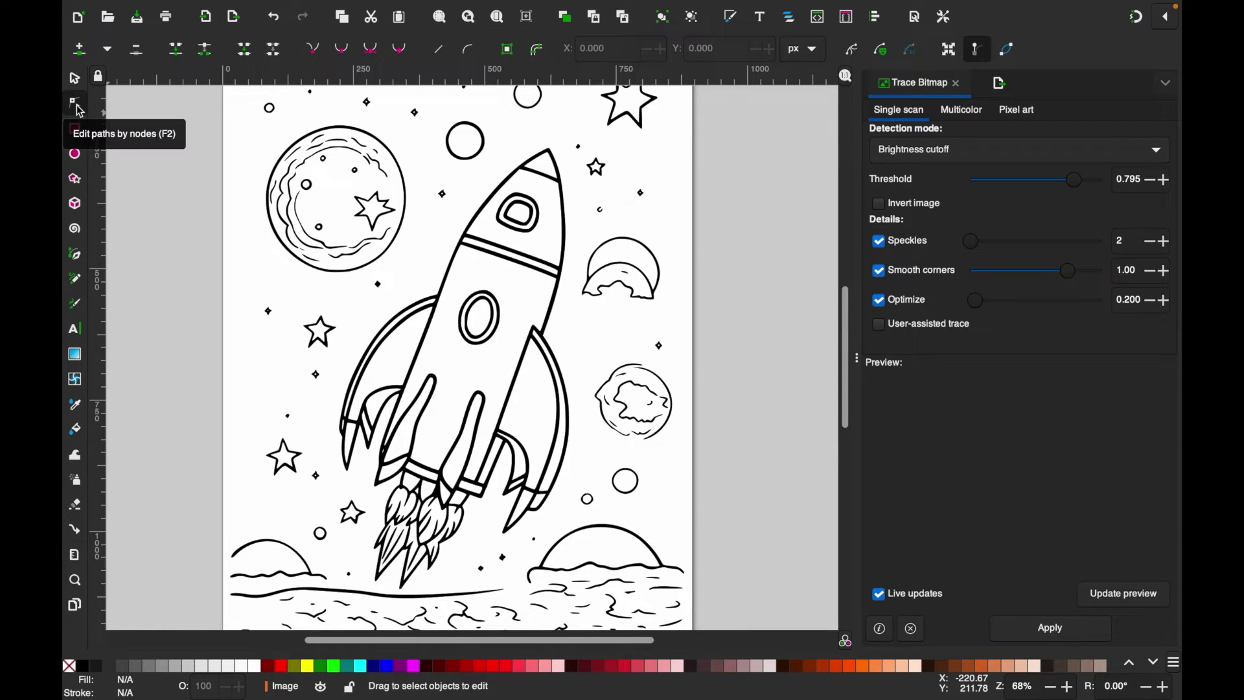
left_click(623, 390)
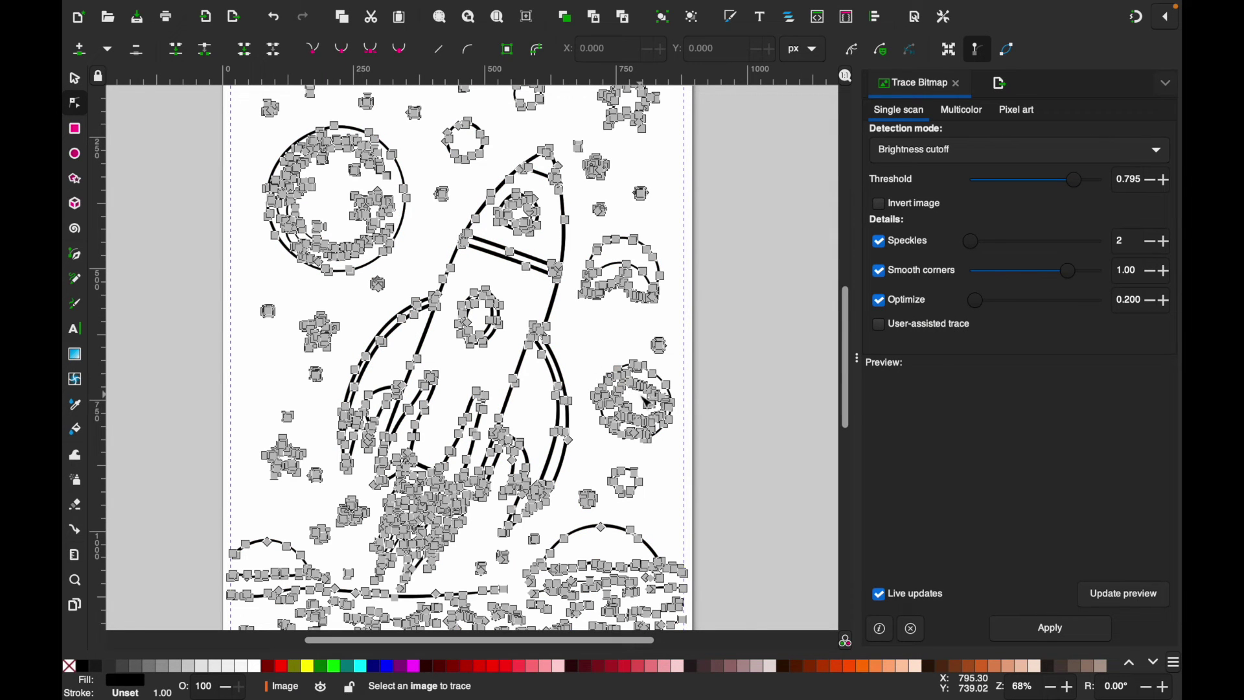
Step: Rubber-band select the right-hand planet's nodes and delete them from the traced drawing
scroll(648, 403, "up", 1)
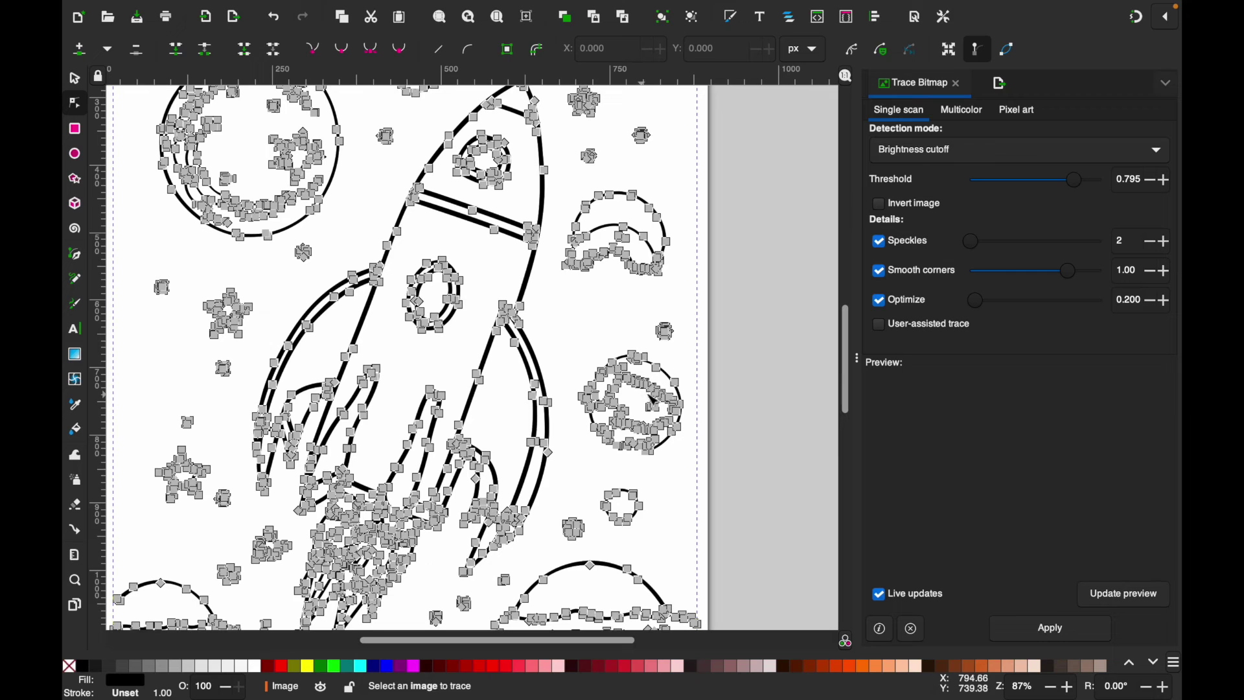
left_click_drag(739, 366, 561, 487)
left_click(743, 370)
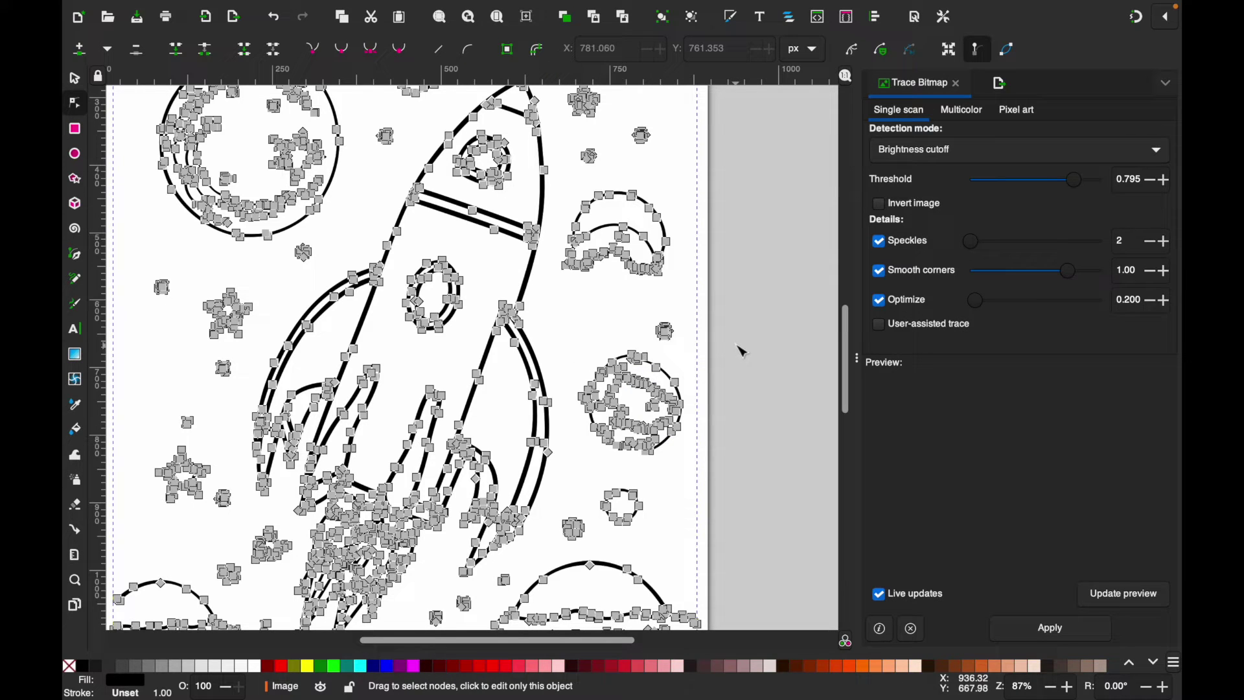
left_click_drag(737, 345, 590, 471)
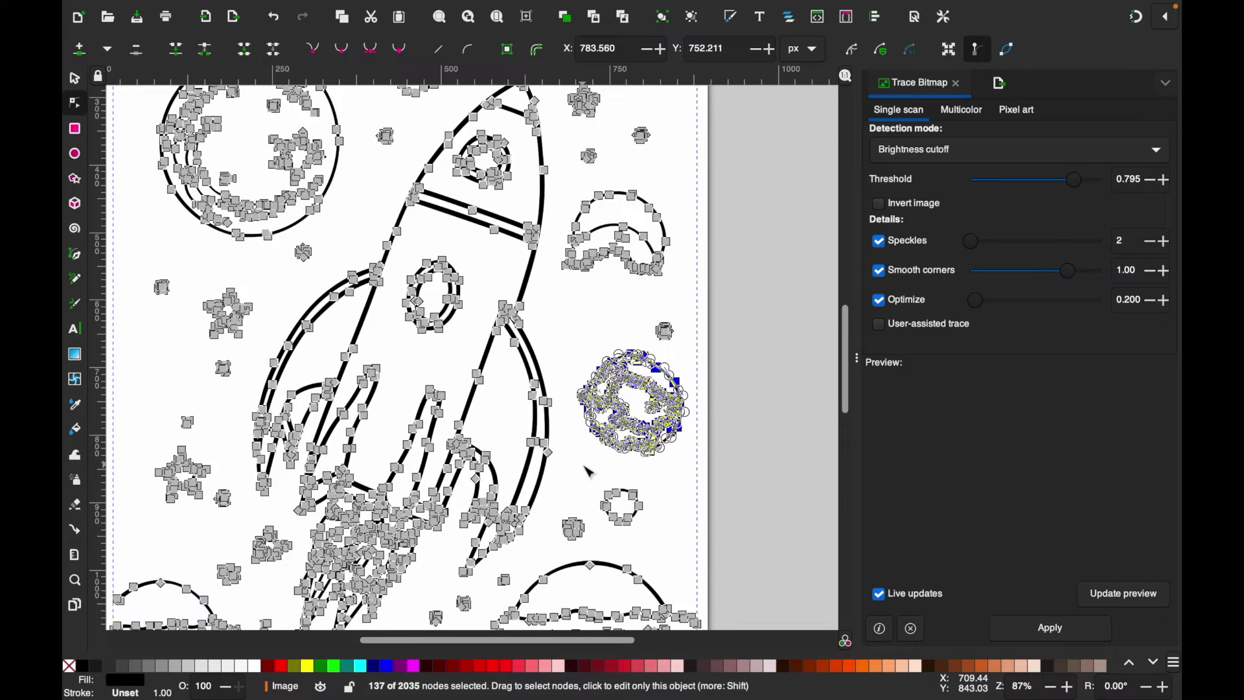
key("Delete")
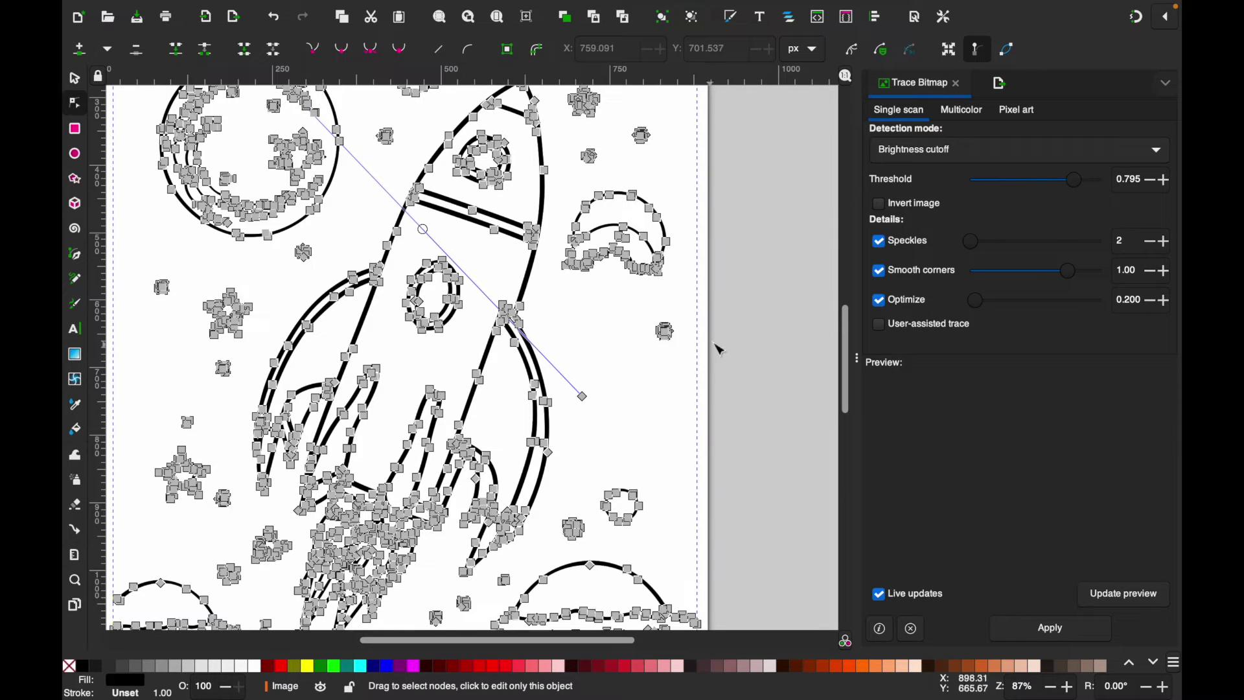
left_click(717, 349)
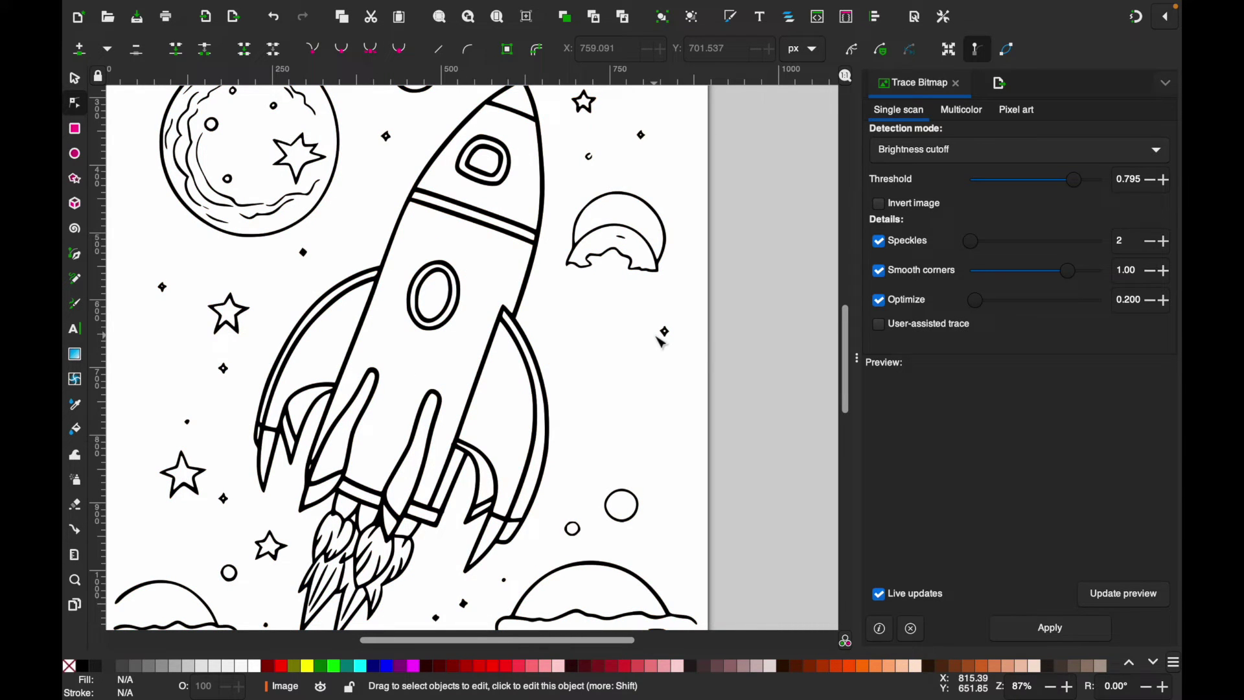
Step: Drag one node of the crescent moon near the rocket's nose slightly up and to the right
scroll(661, 343, "down", 1)
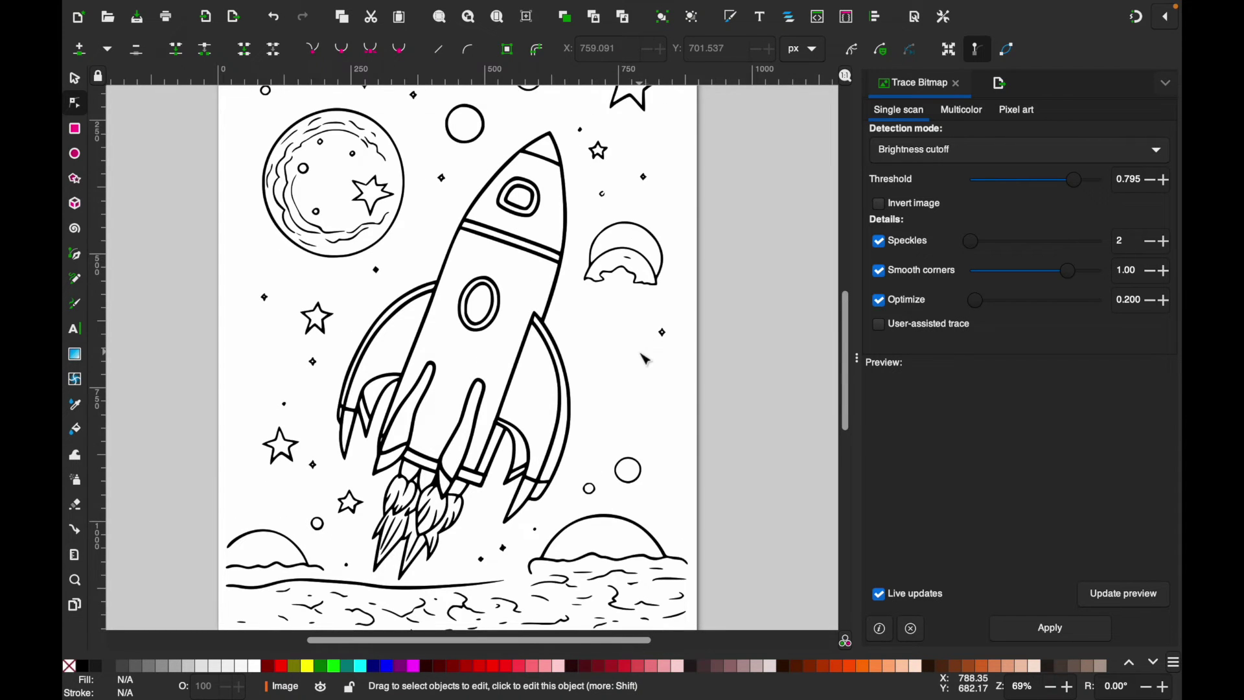
scroll(646, 358, "down", 1)
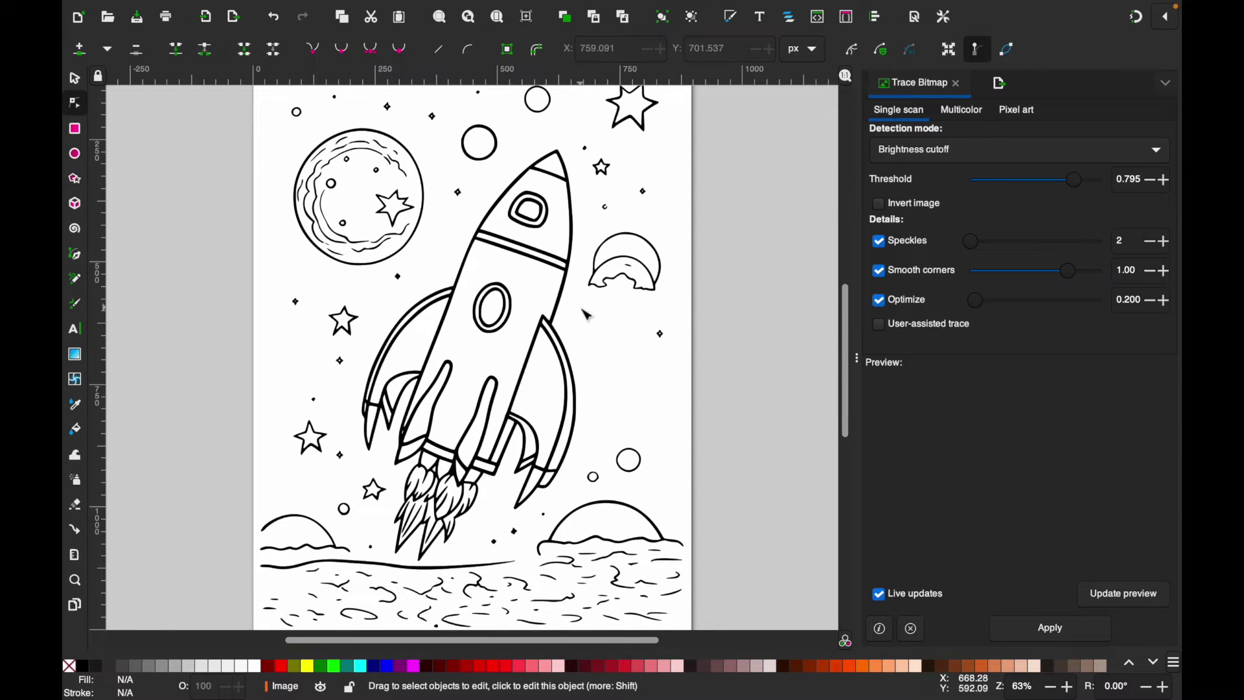
left_click(607, 292)
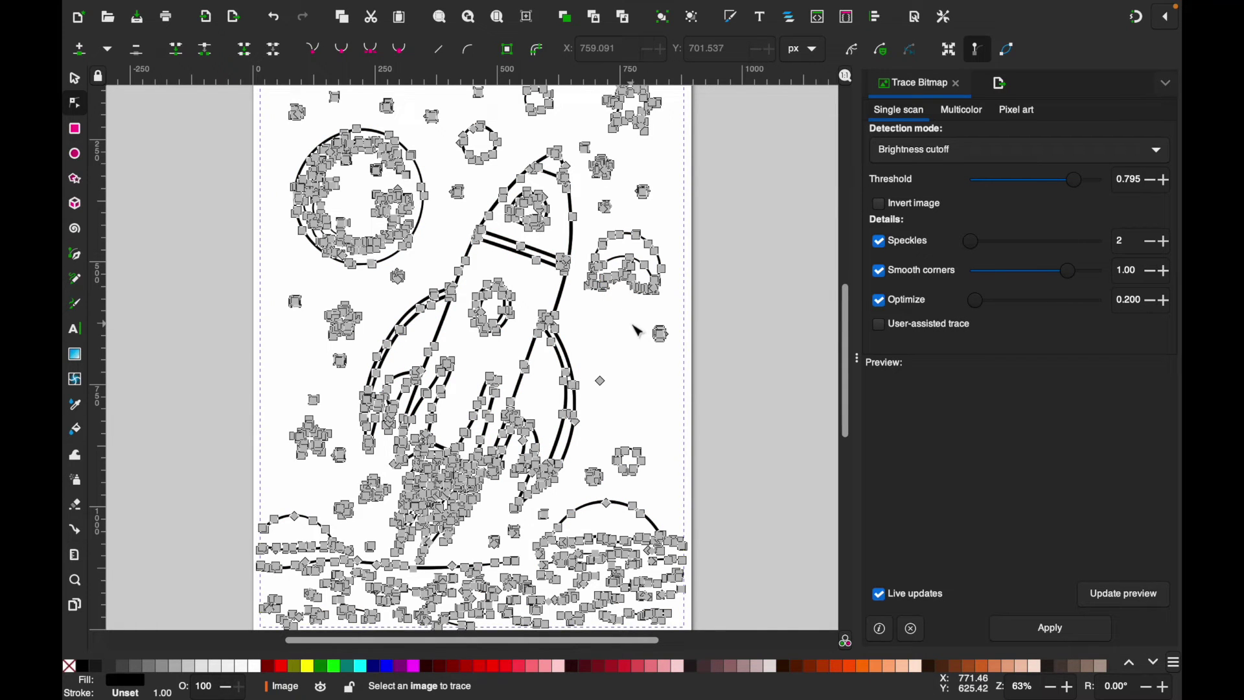
scroll(638, 332, "up", 1)
scroll(637, 332, "up", 2)
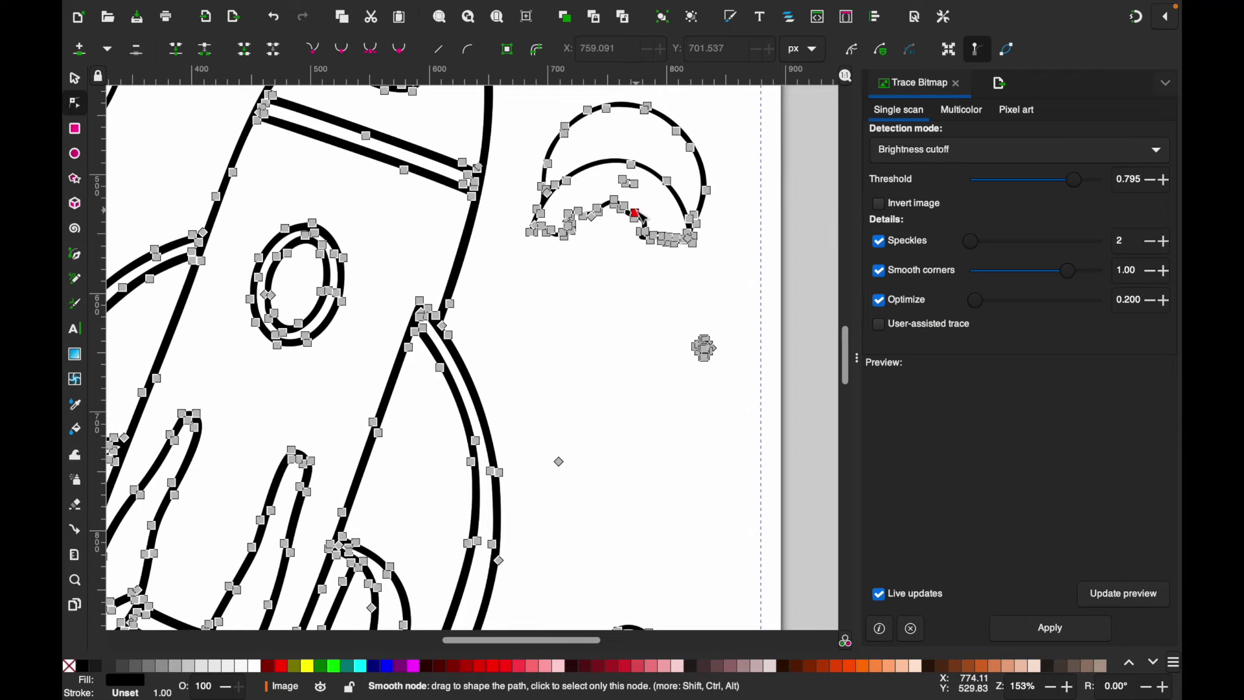
left_click_drag(638, 214, 646, 212)
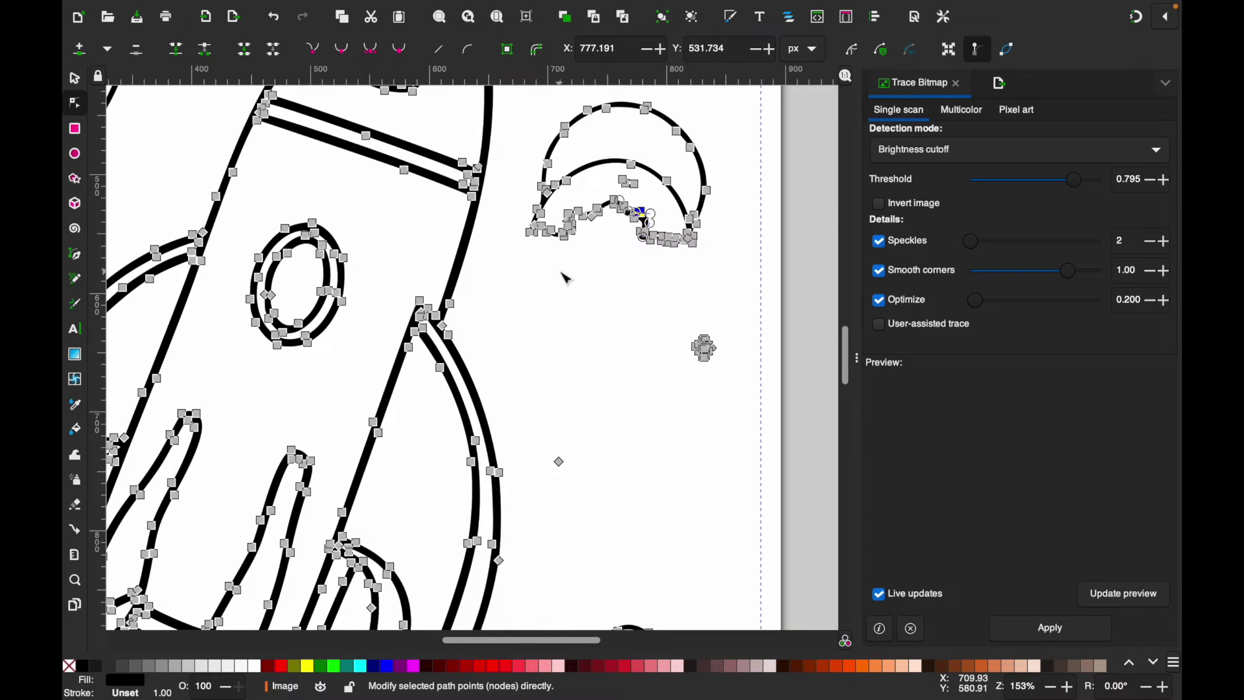
scroll(559, 302, "down", 3)
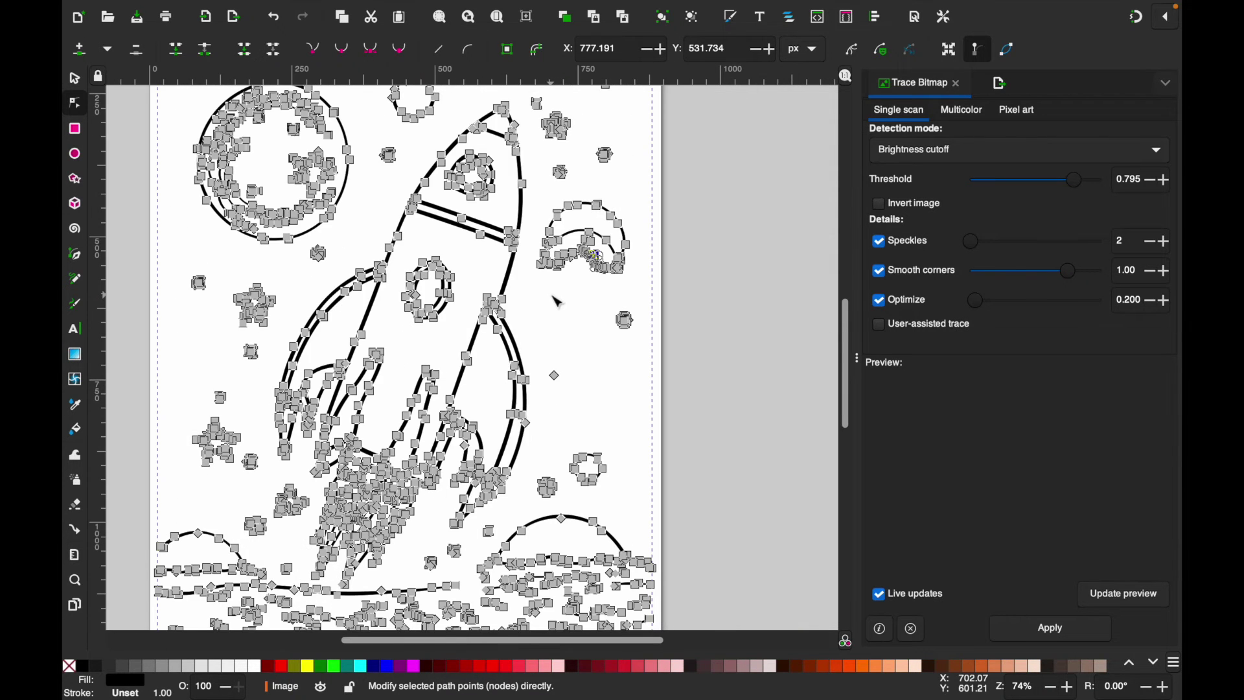
scroll(572, 317, "down", 1)
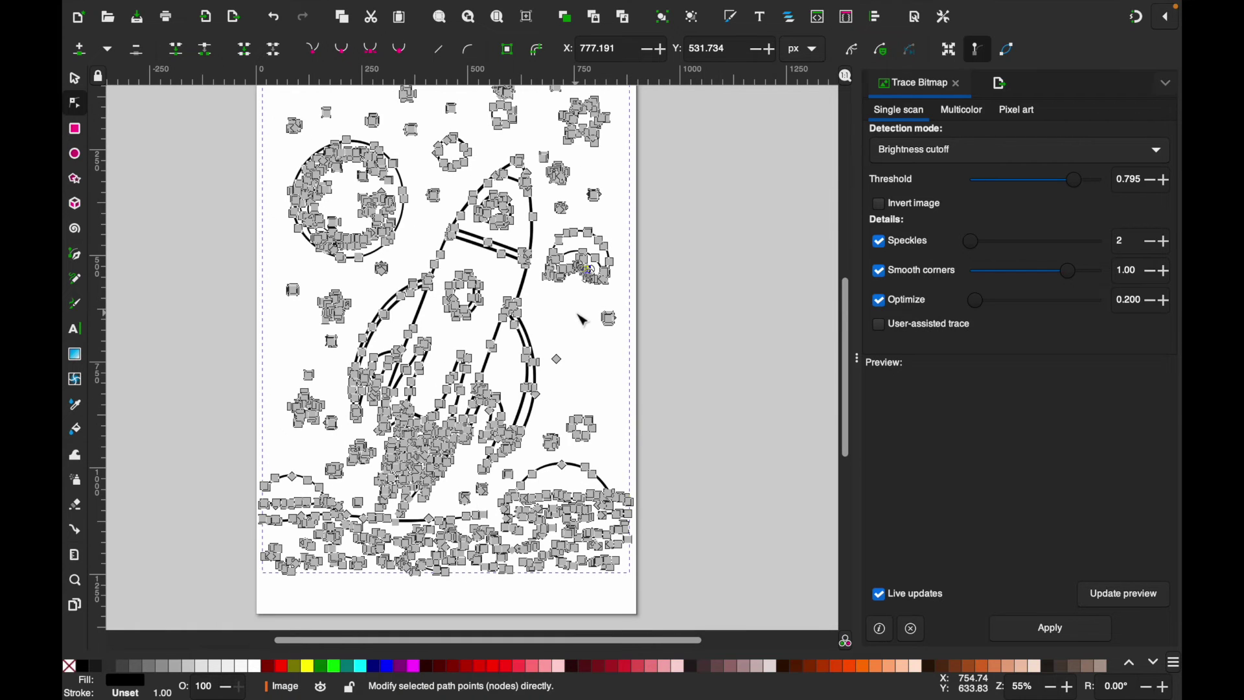
left_click(581, 317)
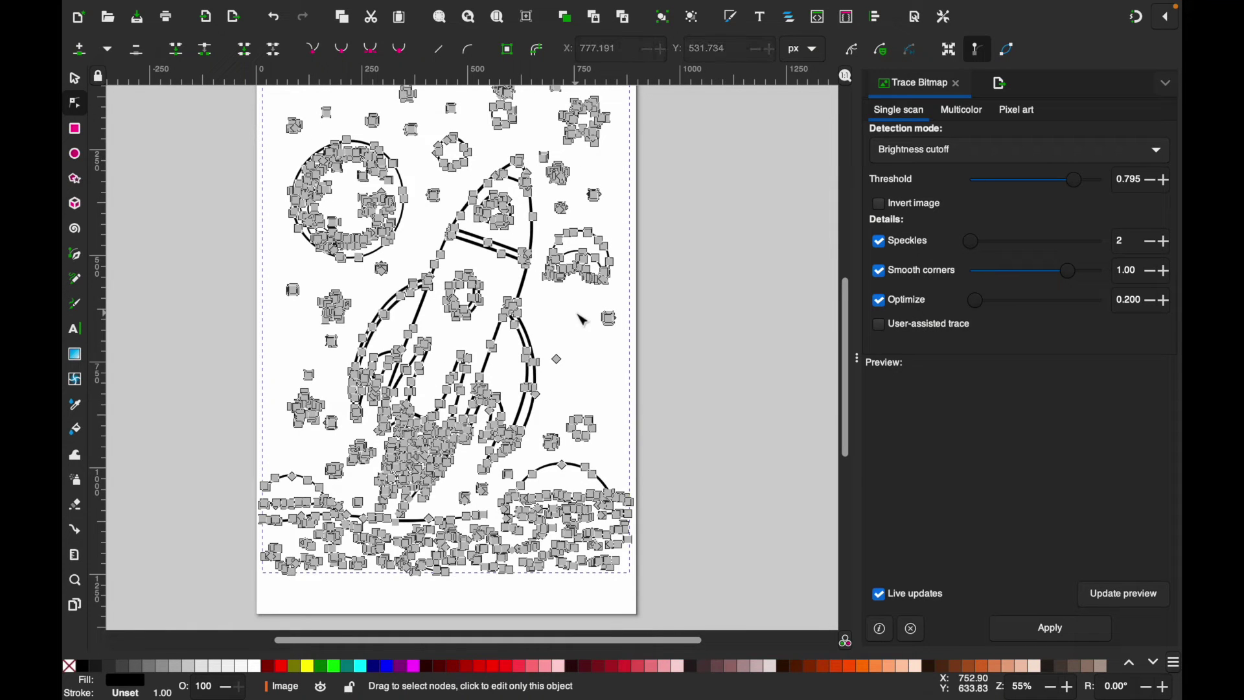
left_click(573, 325)
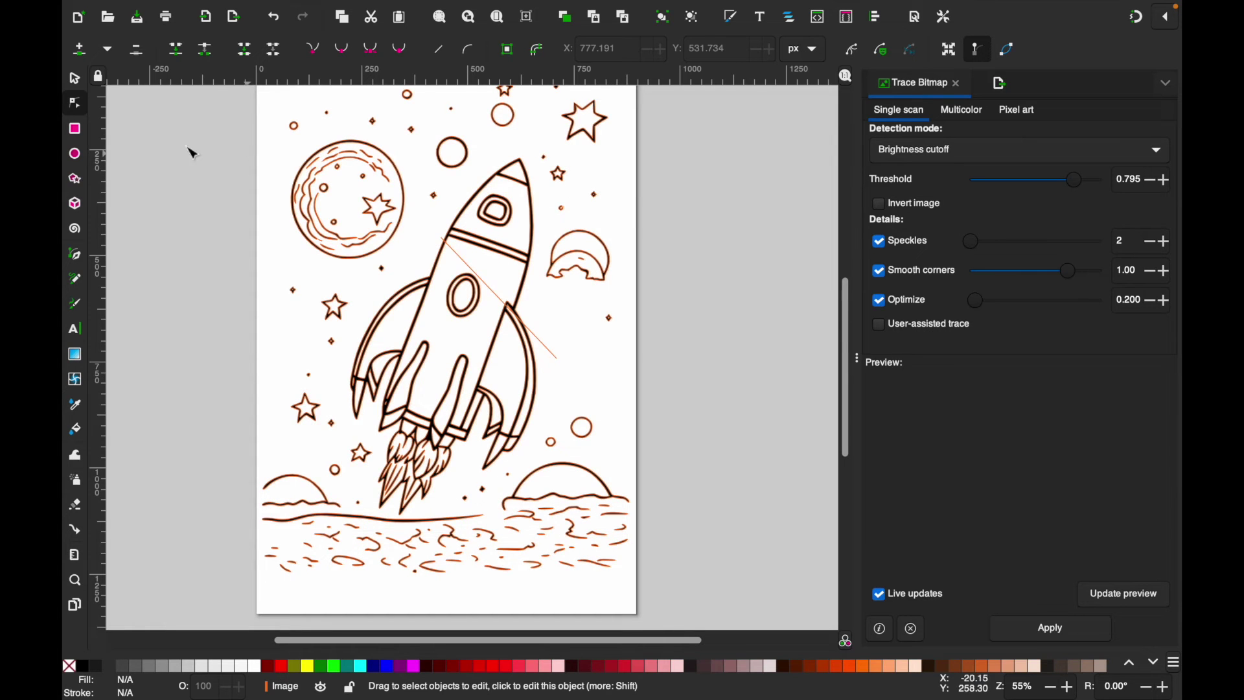
left_click(73, 80)
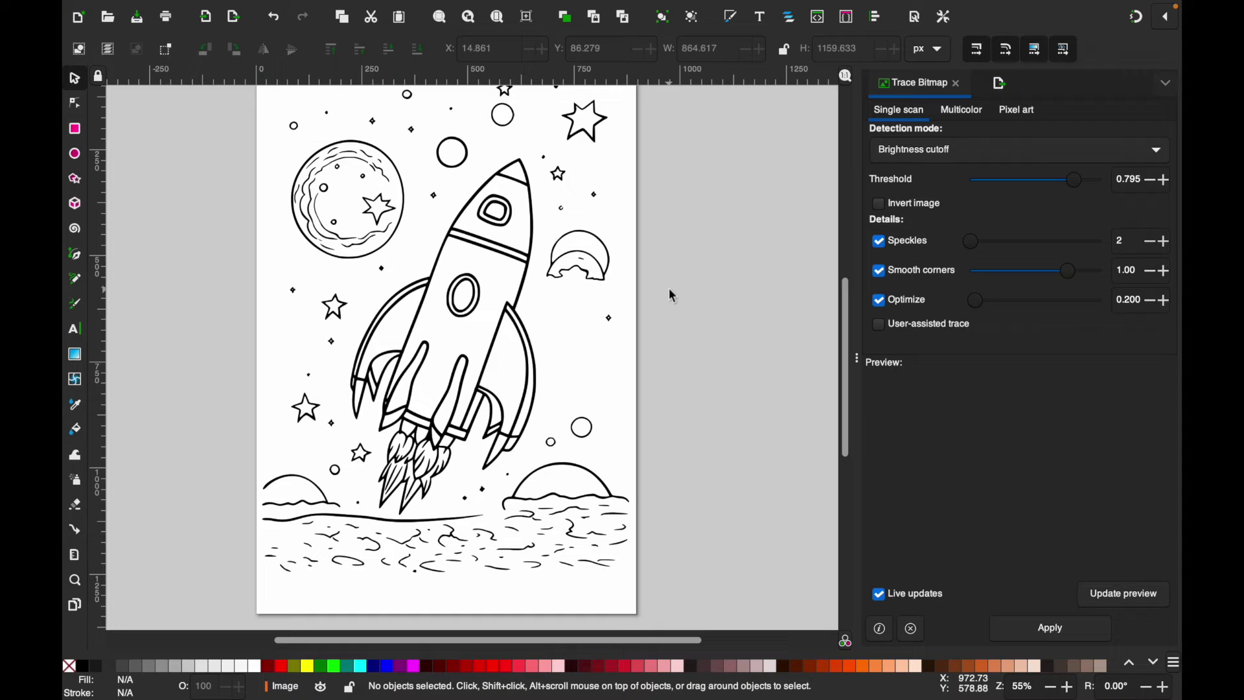
Step: Export the page as Plain SVG (*.svg), producing Rocket.svg
mouse_move(132, 3)
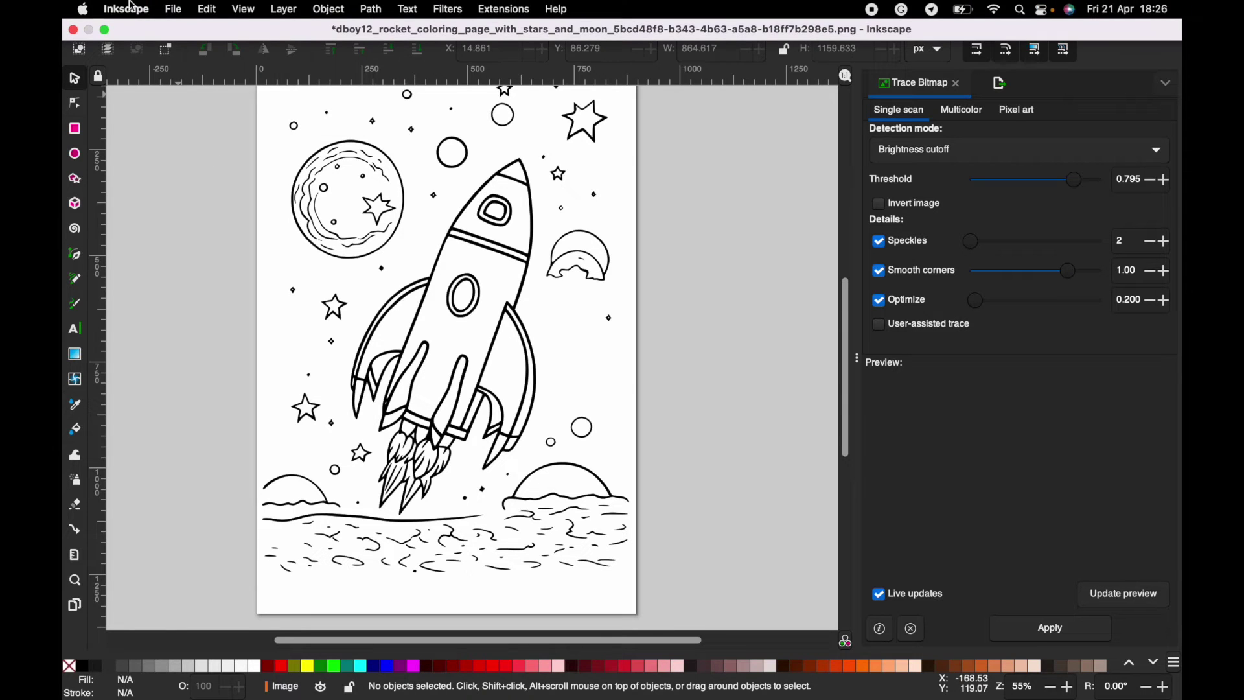
left_click(171, 11)
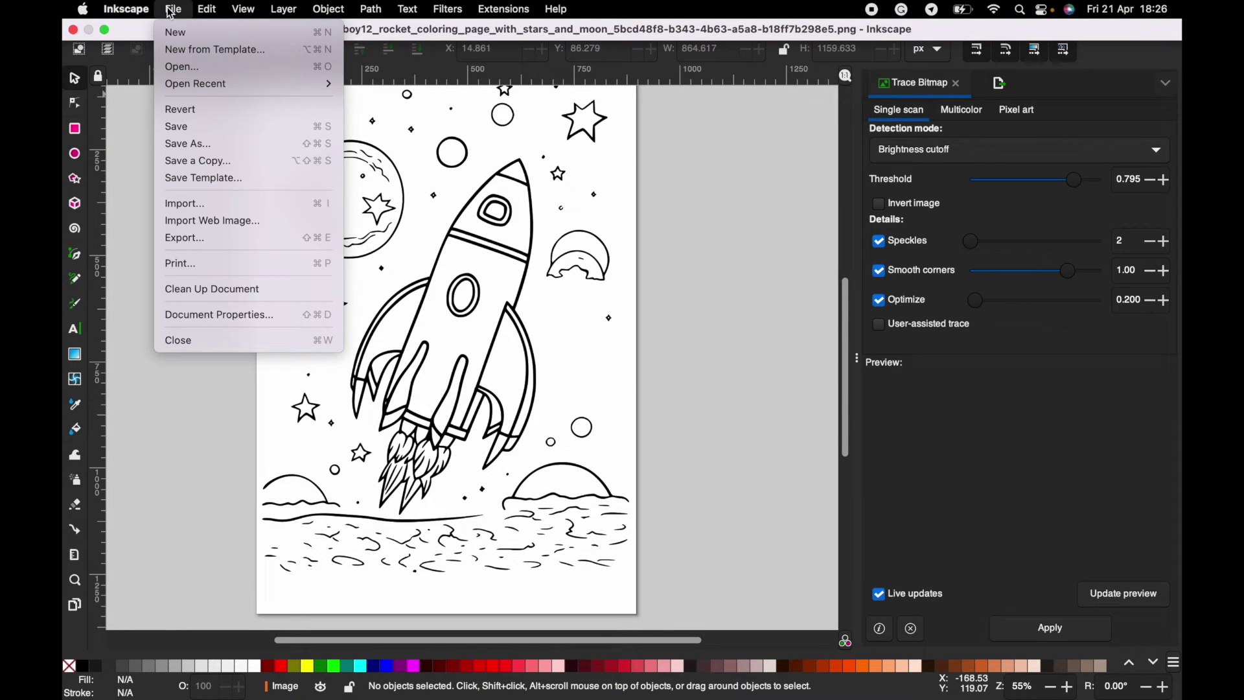
left_click(186, 237)
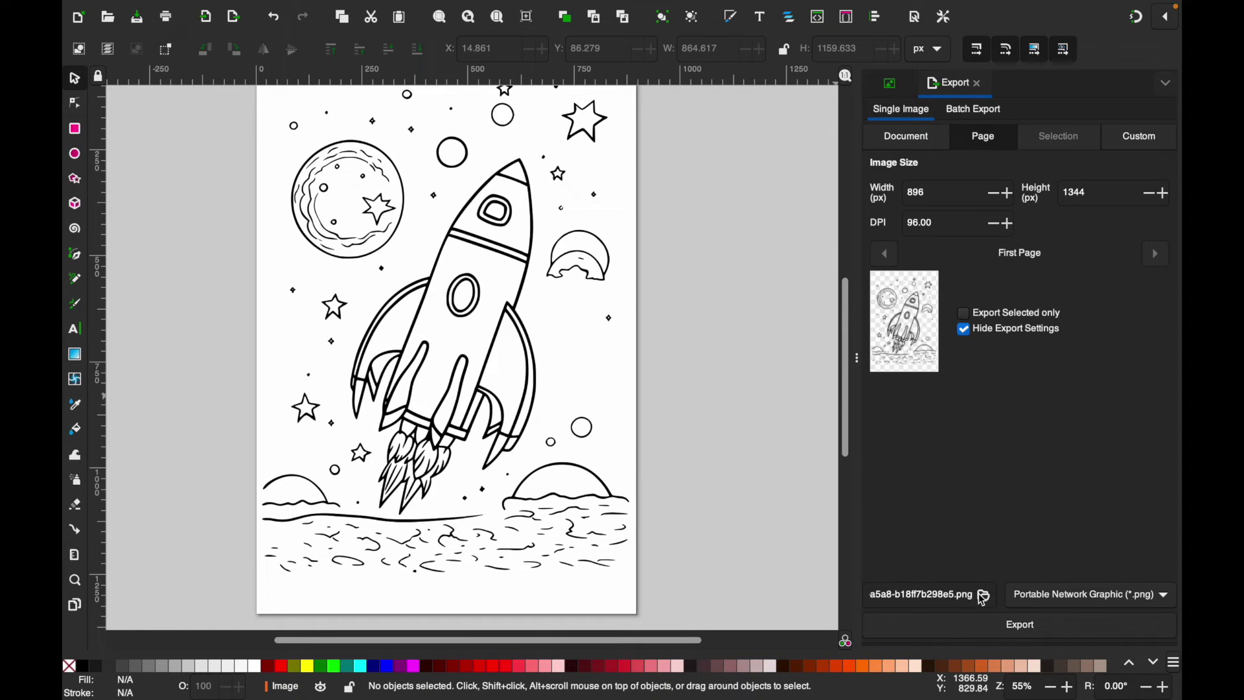
left_click(1053, 595)
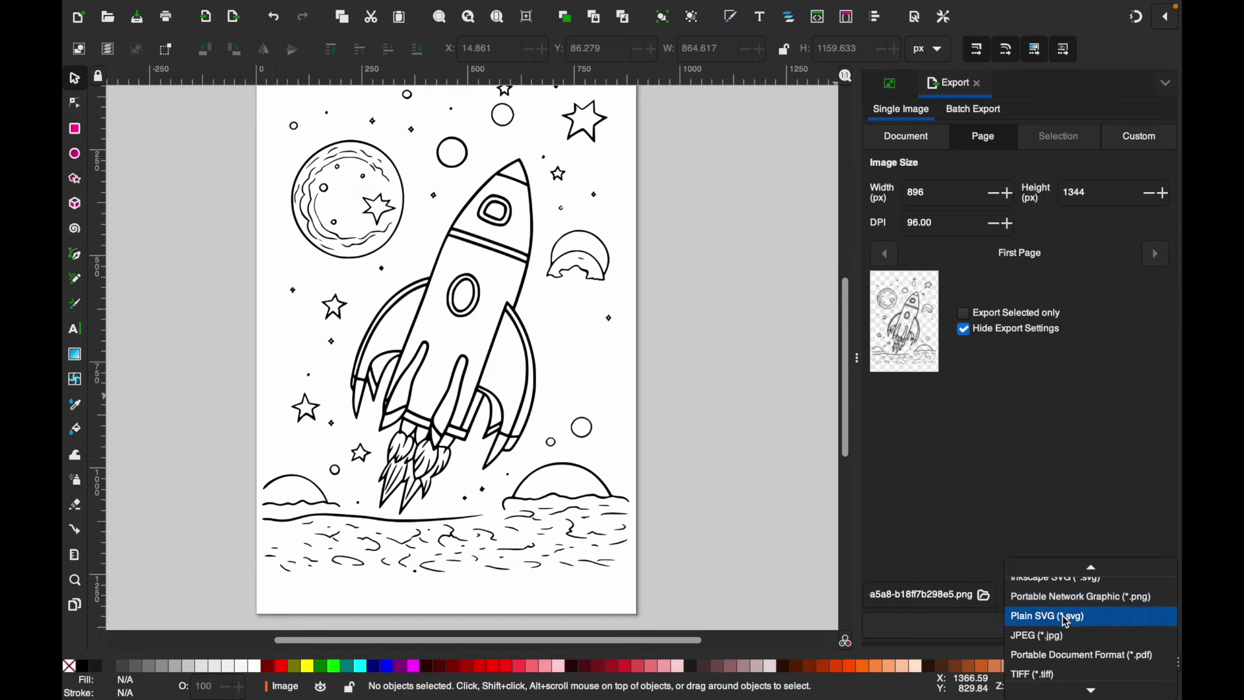
left_click(1066, 617)
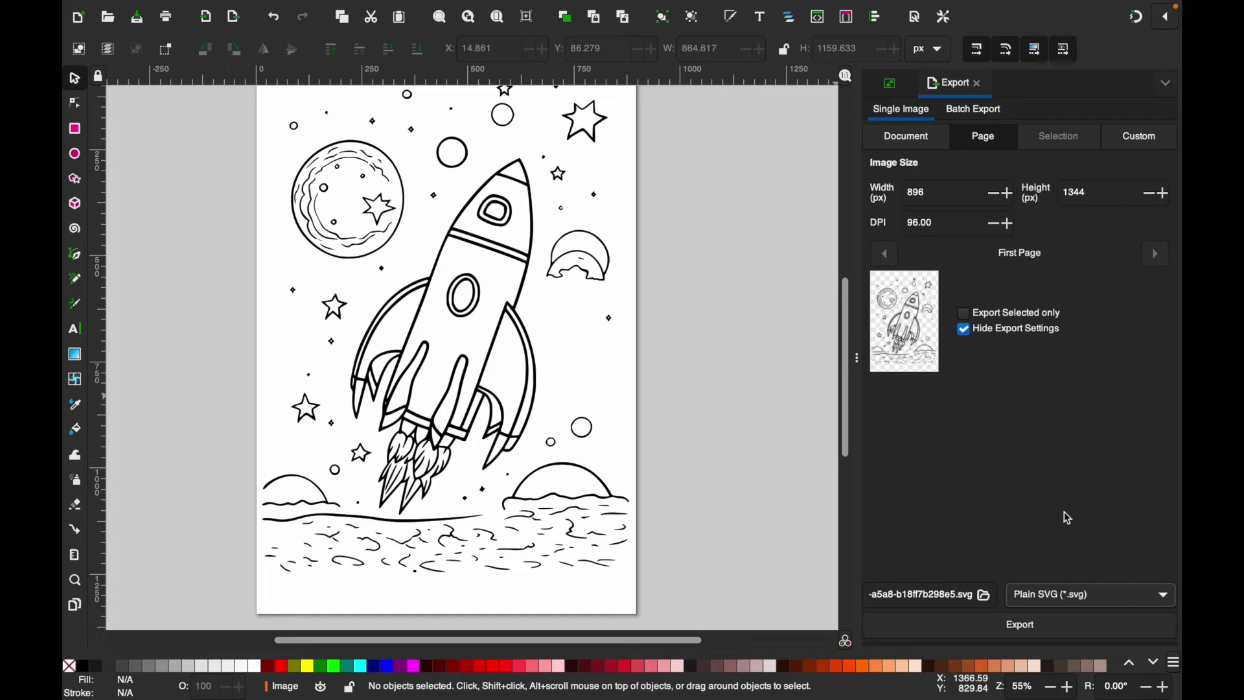
left_click(1034, 628)
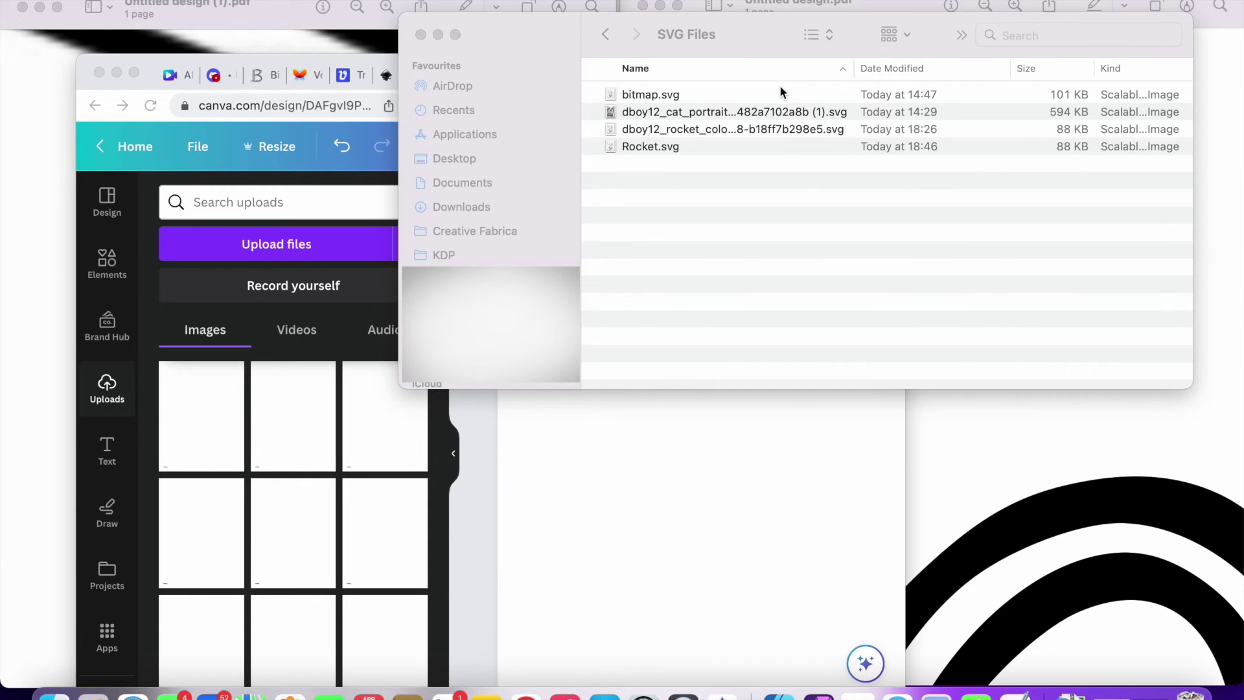
Step: Select bitmap.svg and the other three SVGs, drag them into Canva's Uploads, and go full screen
left_click_drag(780, 90, 781, 108)
left_click_drag(659, 173, 356, 342)
left_click_drag(330, 418, 326, 430)
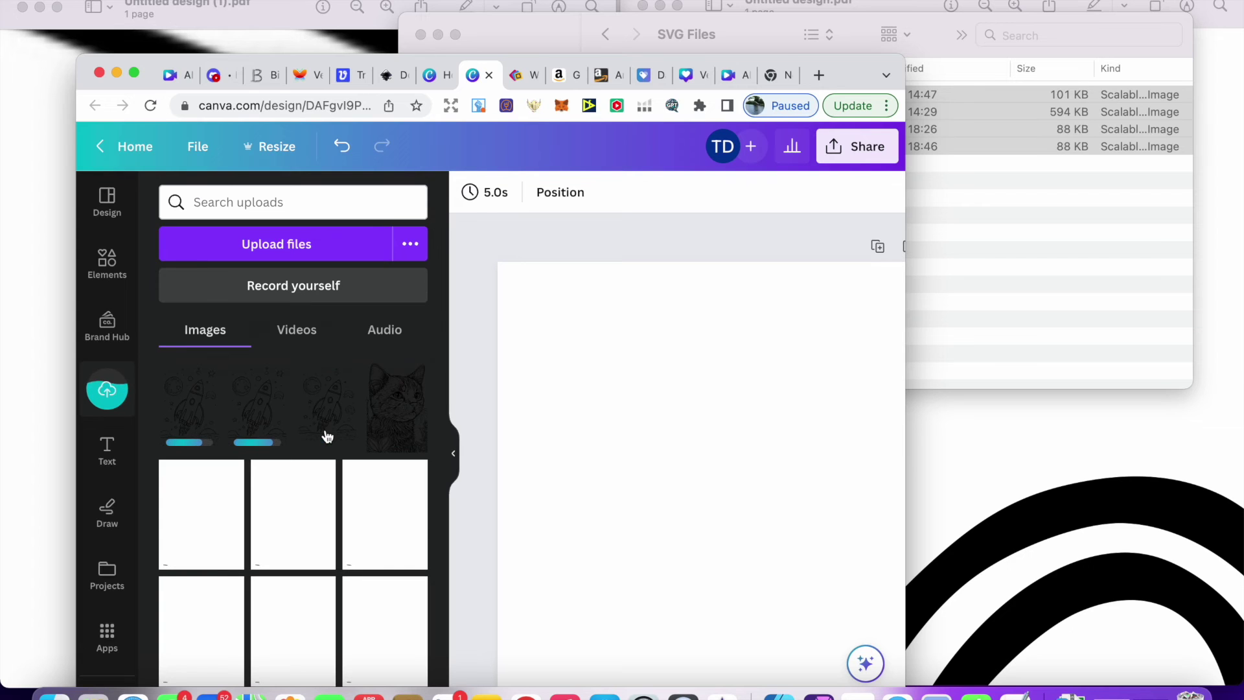
left_click(134, 72)
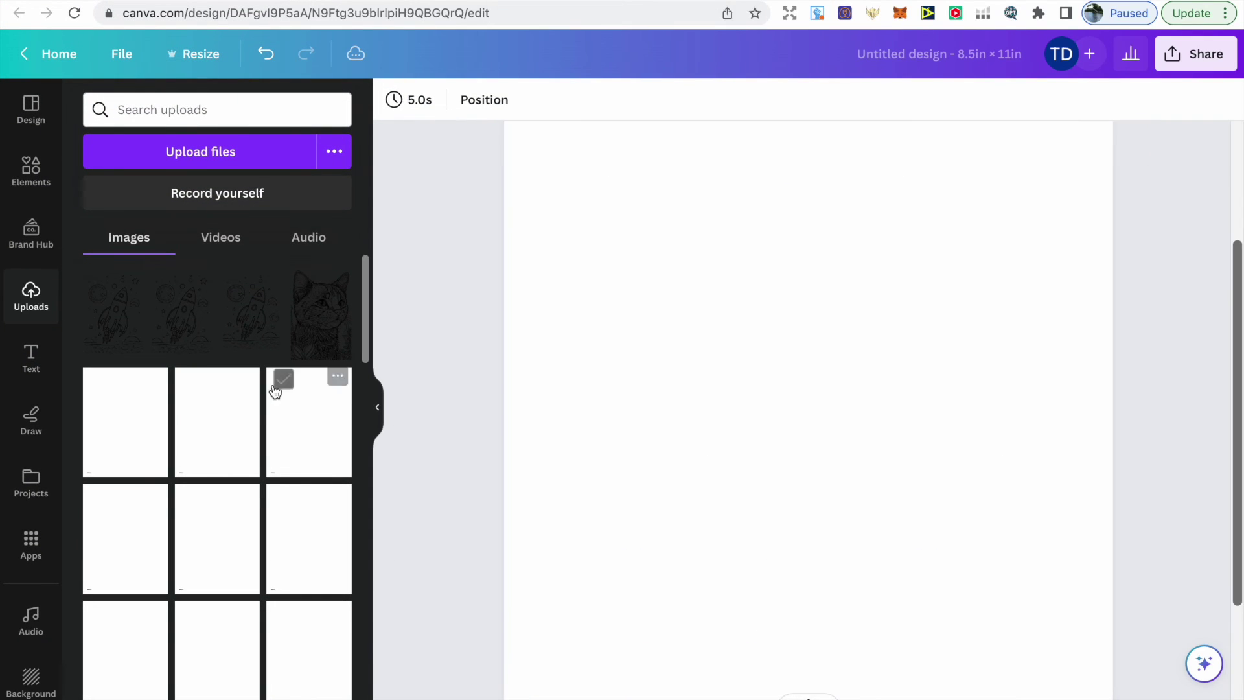
Step: Add the rocket upload to the page, collapse Uploads, and drag its corners to enlarge it
left_click(197, 332)
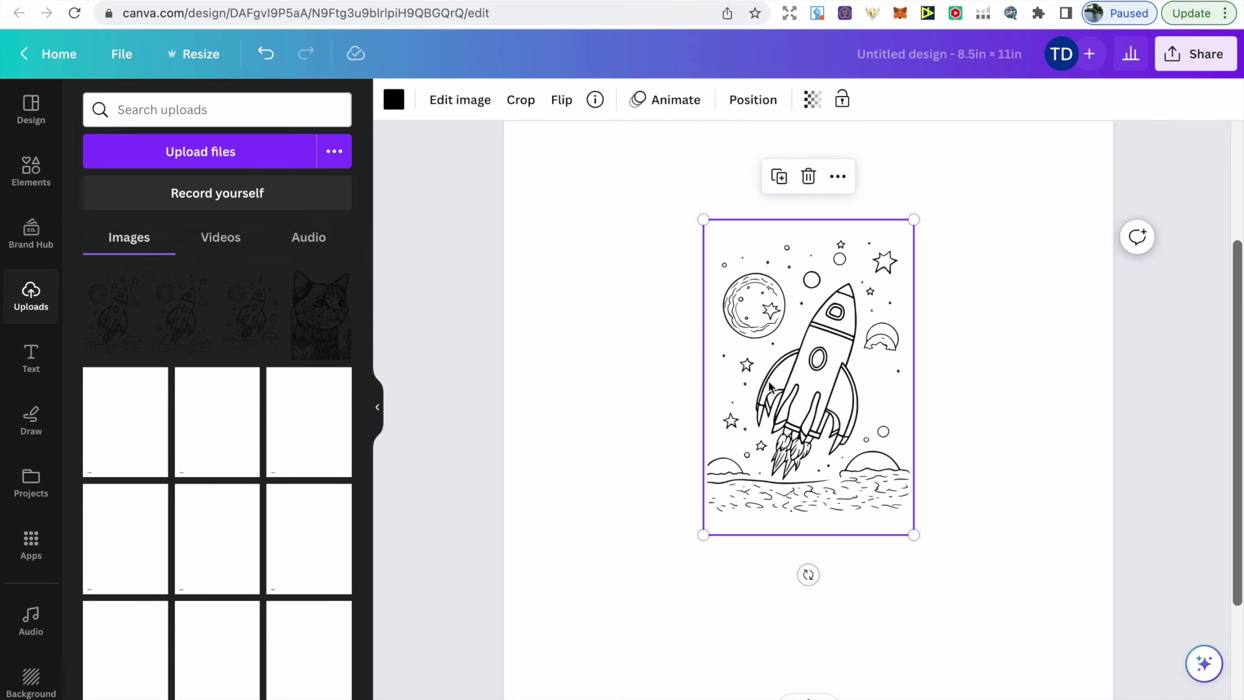
scroll(795, 354, "up", 1)
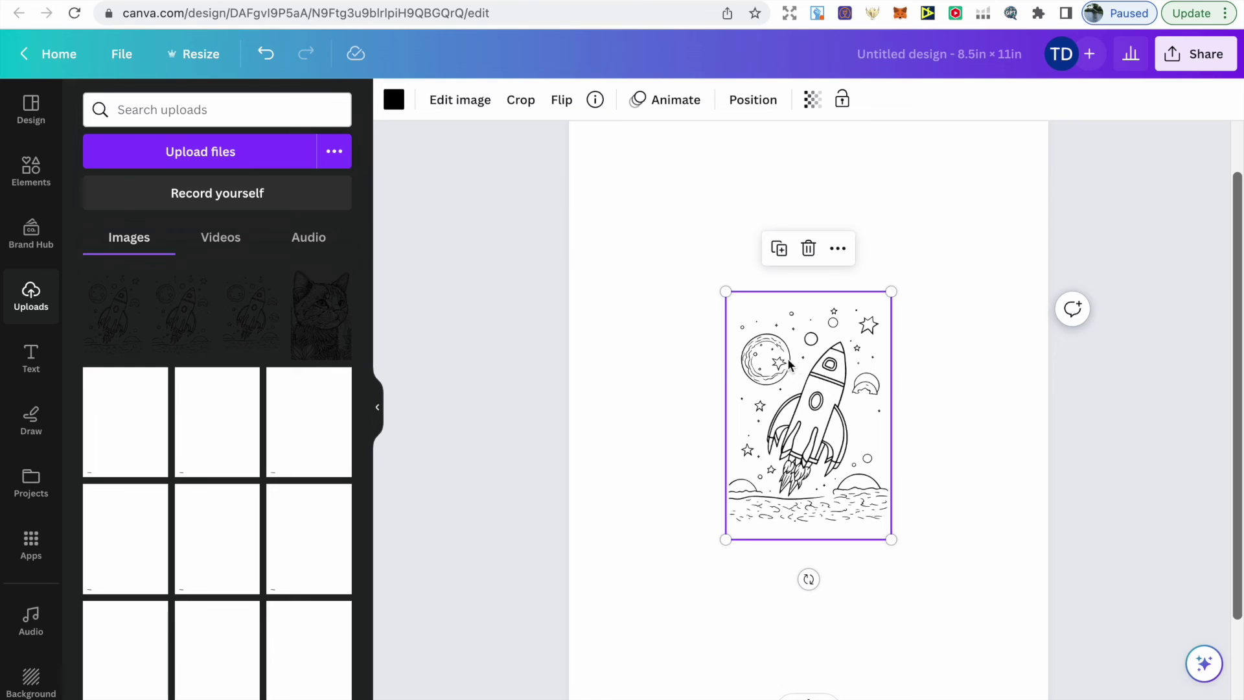
left_click(378, 408)
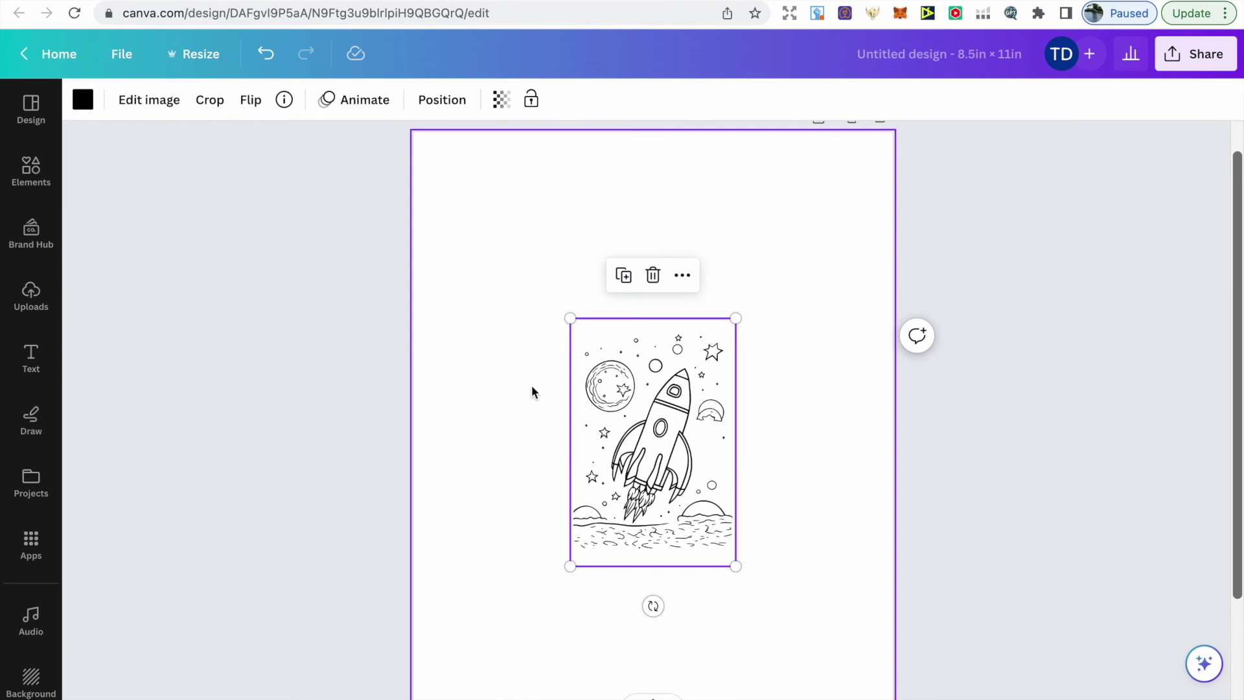
left_click_drag(632, 409, 471, 235)
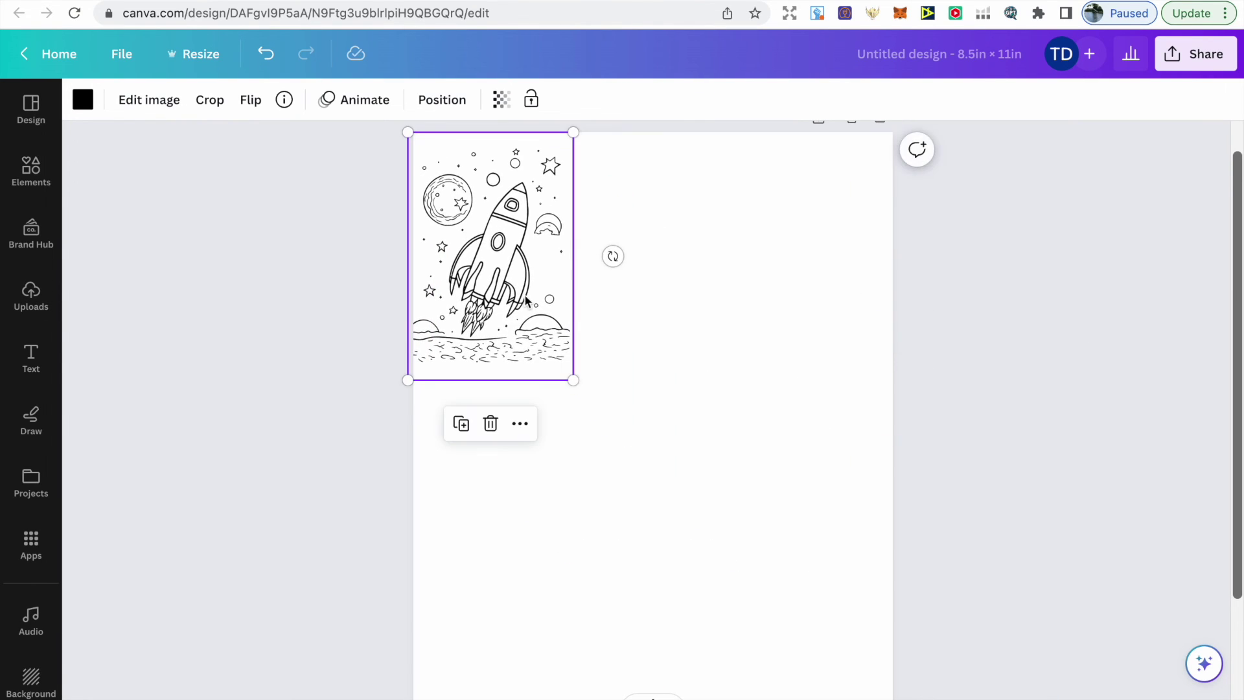
left_click_drag(528, 302, 535, 302)
left_click_drag(577, 379, 945, 626)
Step: Shift the rocket right and align it to the page's centre line
scroll(905, 613, "down", 2)
left_click_drag(634, 455, 669, 457)
scroll(670, 458, "up", 3)
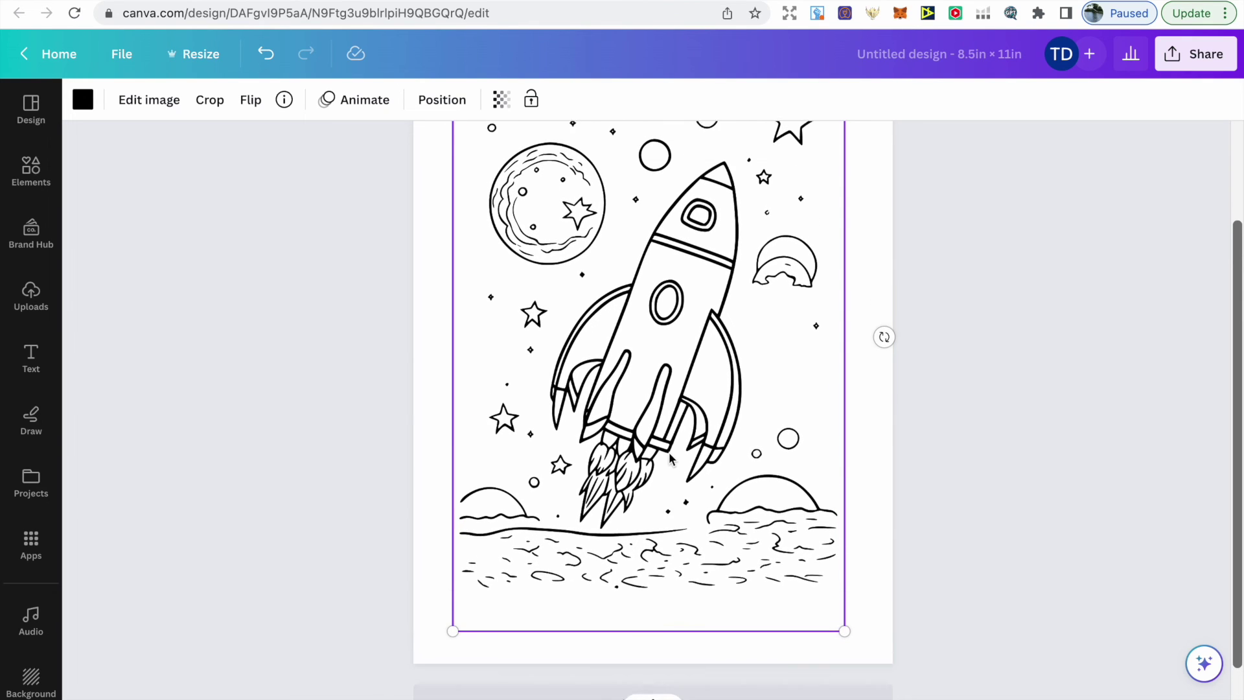
scroll(670, 458, "down", 1)
scroll(670, 458, "down", 1)
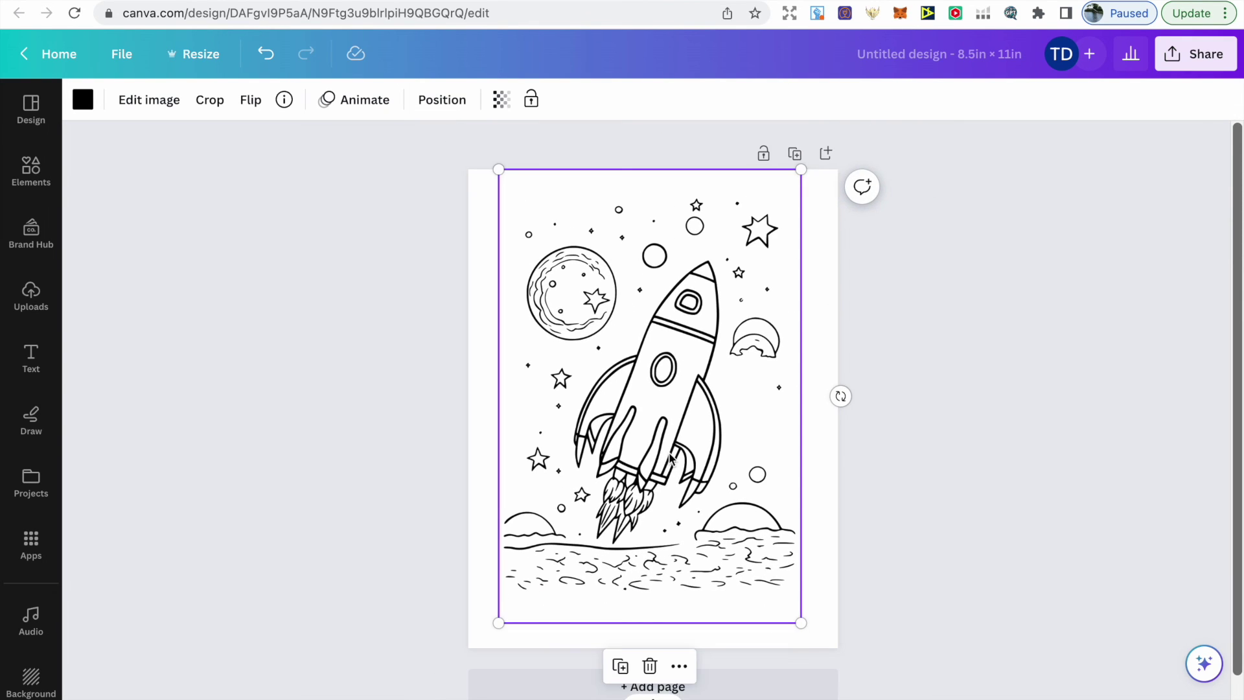
left_click_drag(670, 458, 673, 466)
left_click(822, 434)
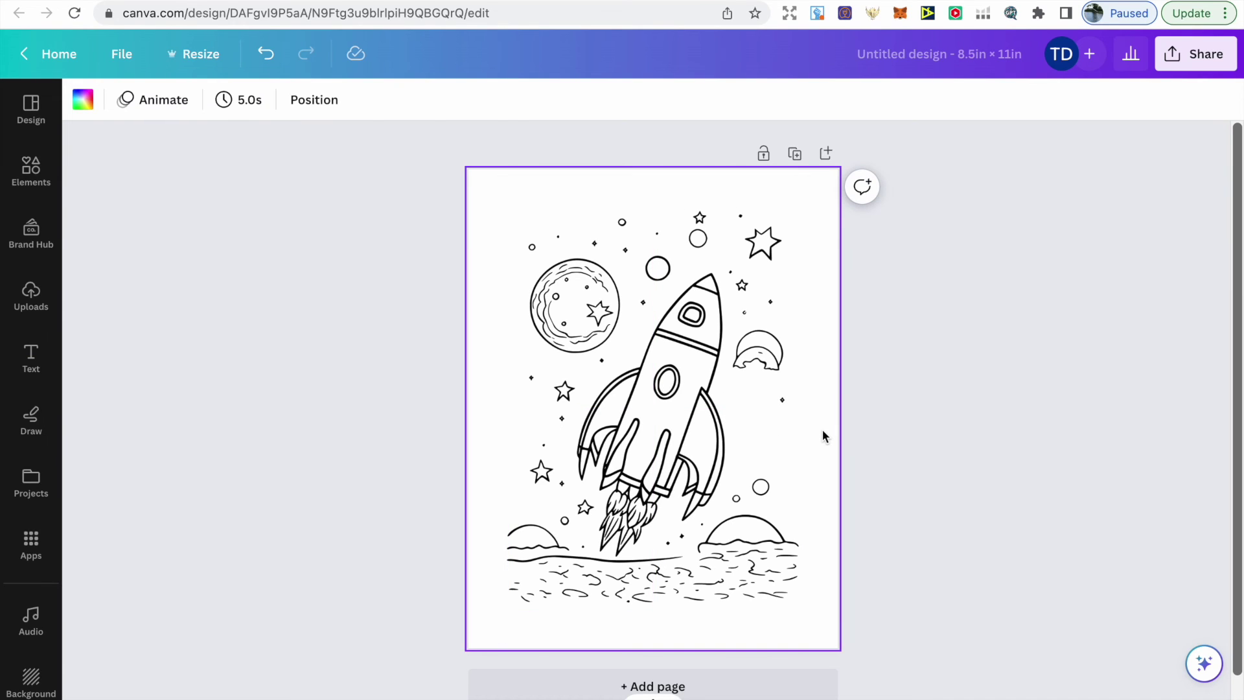
Step: Drag the rocket's bottom-right and top-left corners out to the page edges, checking the fit zoomed in
left_click(764, 439)
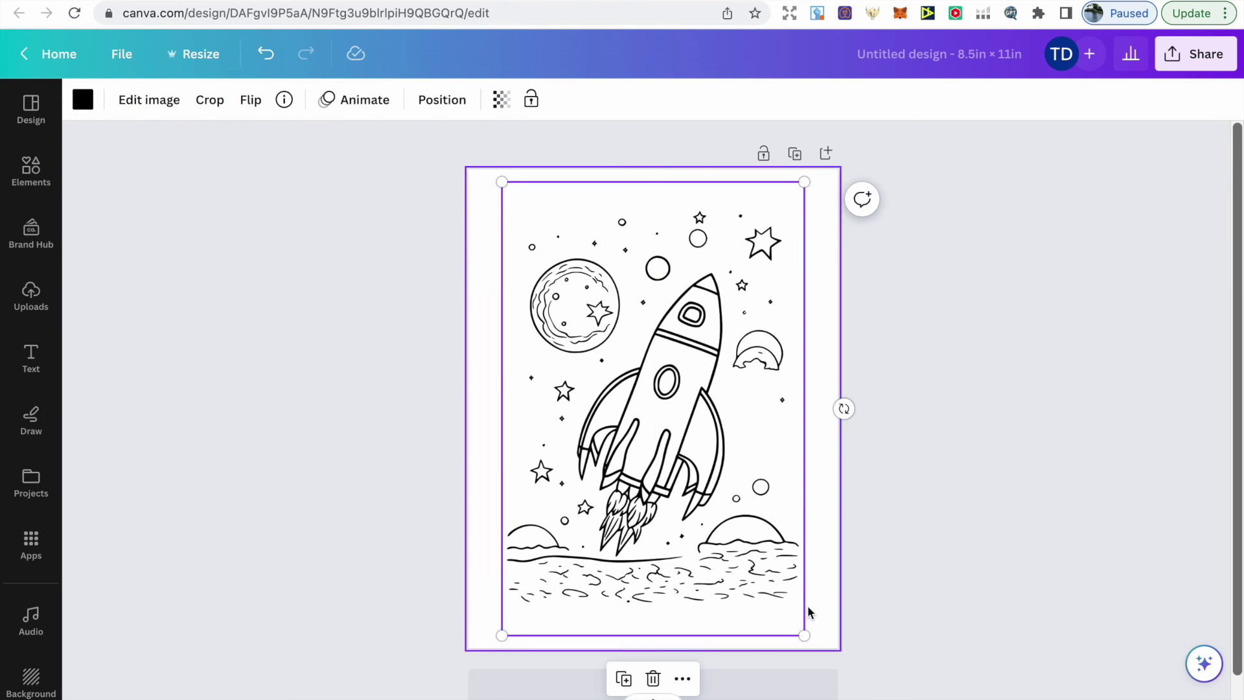
left_click_drag(804, 635, 824, 665)
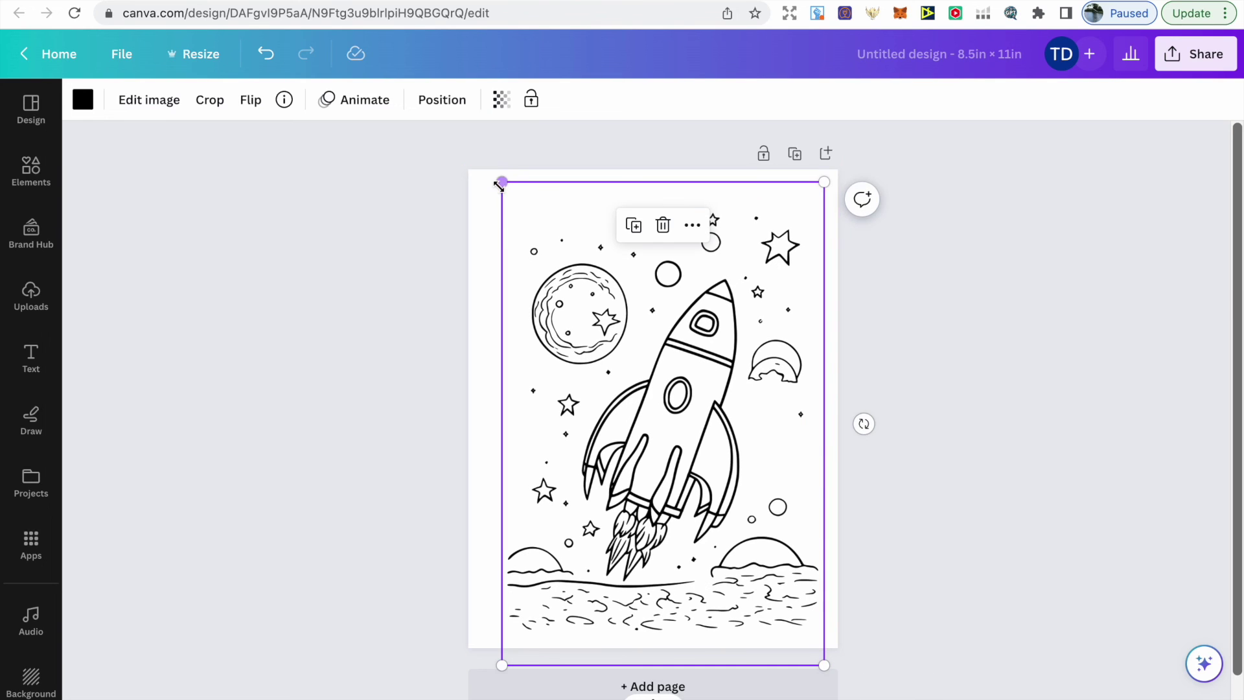
left_click_drag(501, 184, 483, 155)
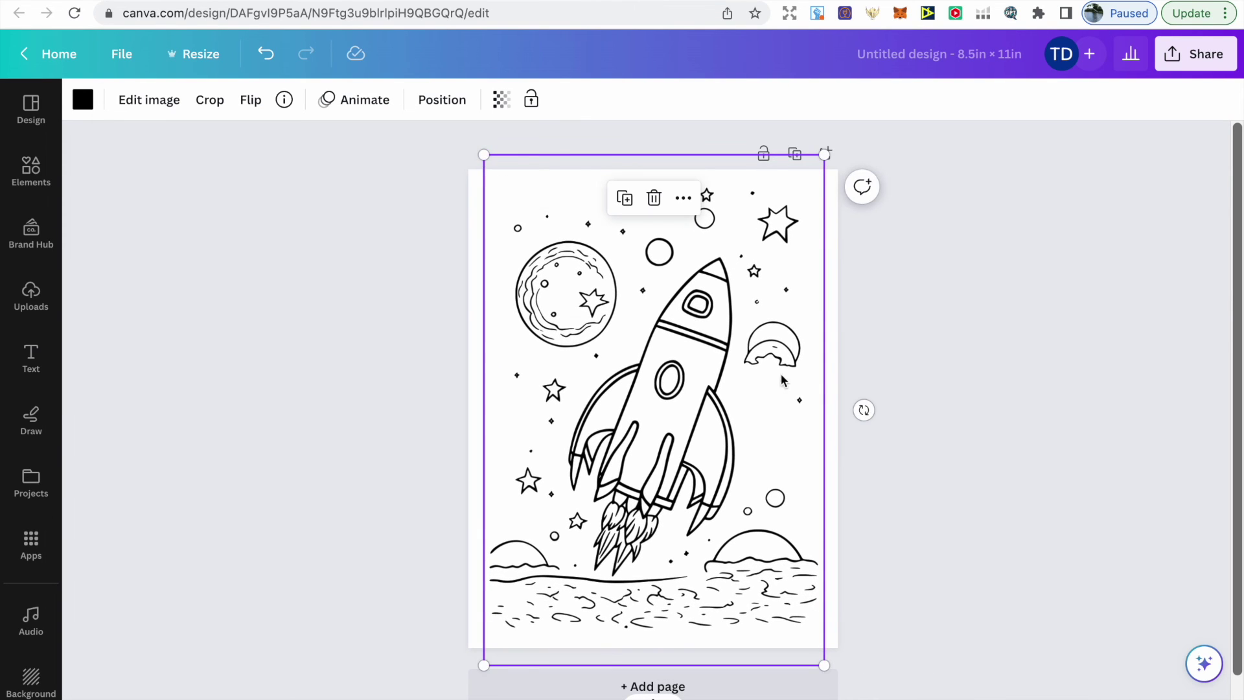
left_click(868, 391)
scroll(751, 382, "up", 3)
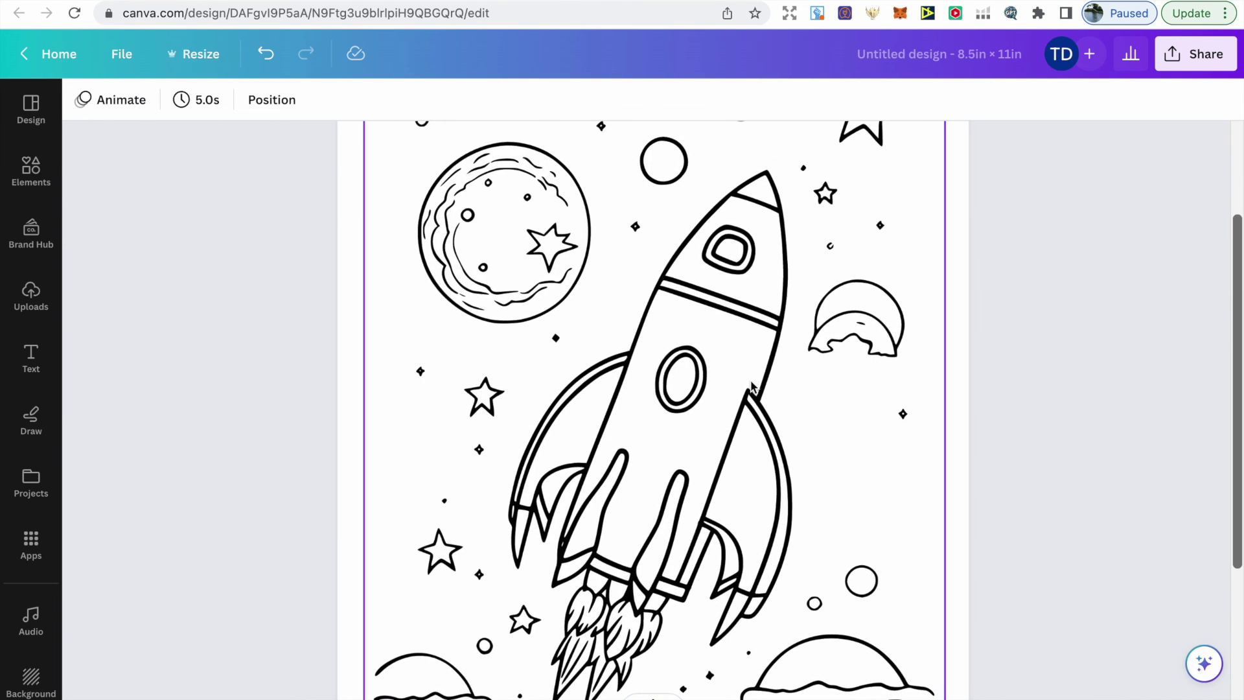
scroll(763, 371, "up", 3)
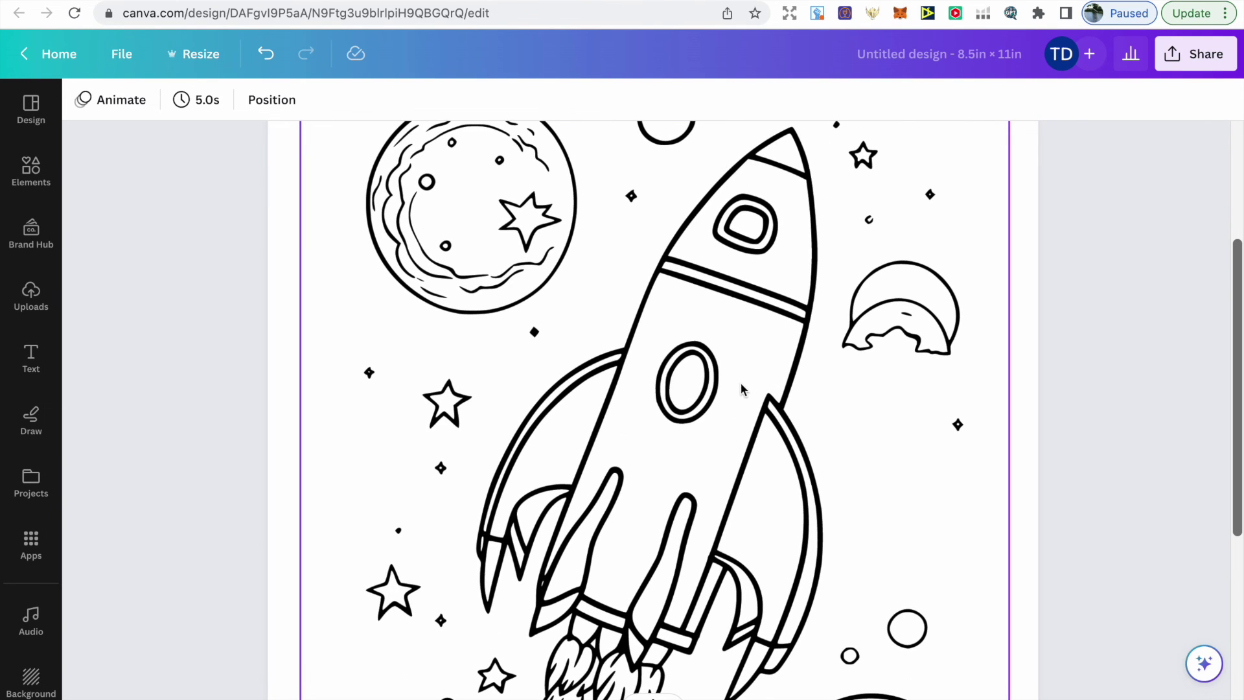
scroll(741, 382, "down", 5)
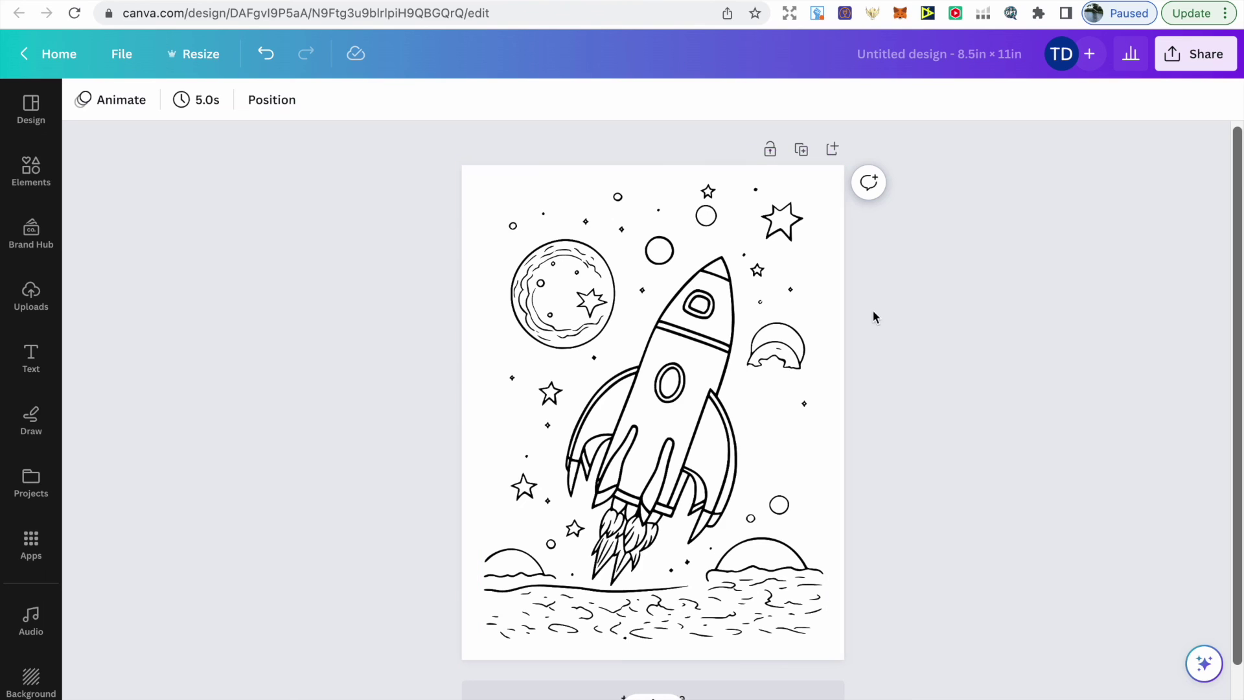
left_click(1194, 57)
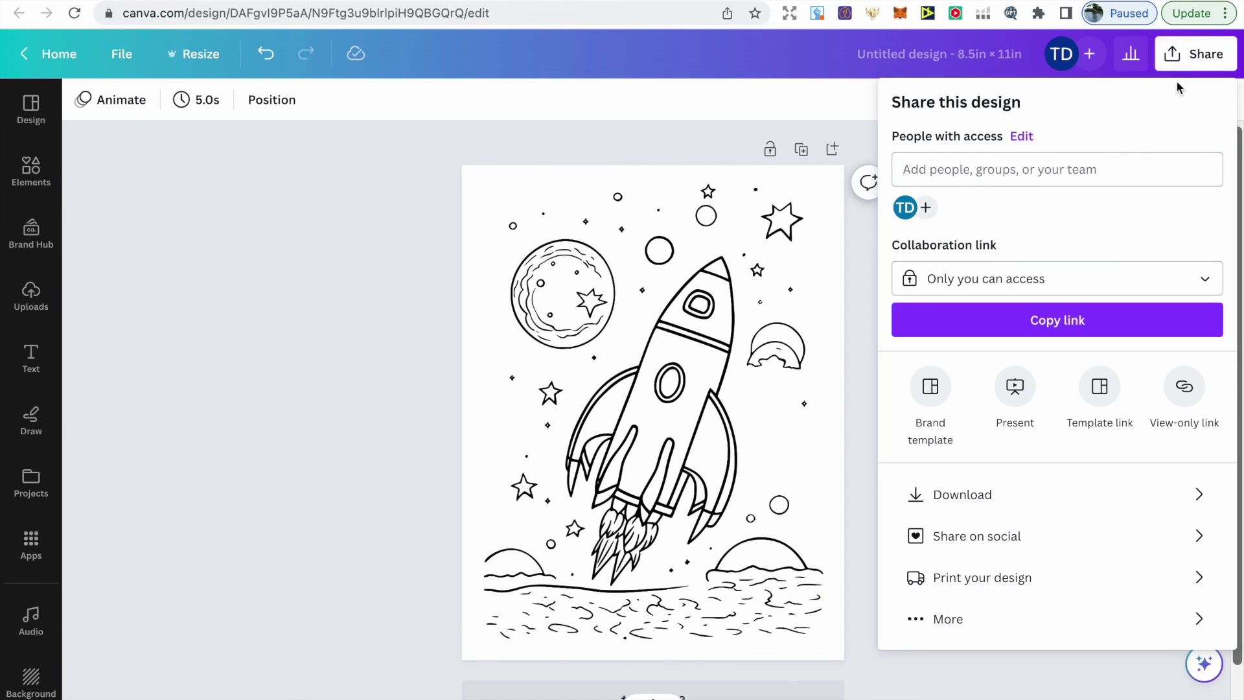
Step: Set the download to file type PDF Print with the CMYK colour profile
left_click(1041, 487)
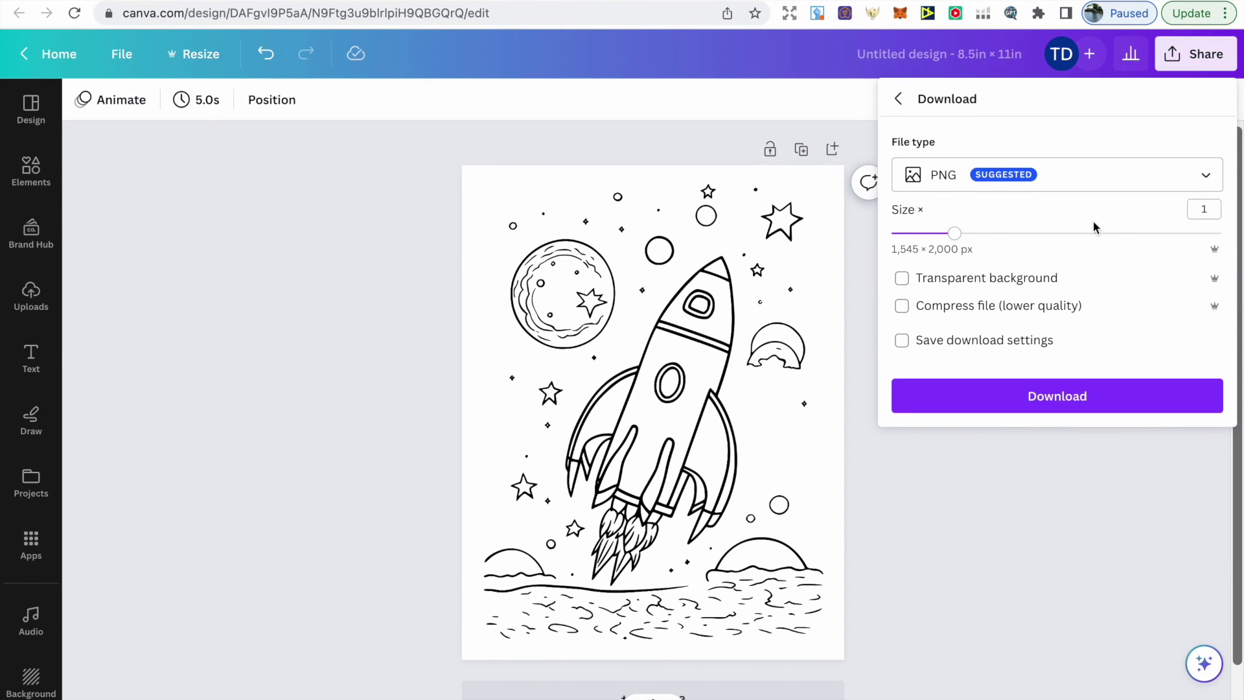
left_click(1096, 185)
left_click(1061, 375)
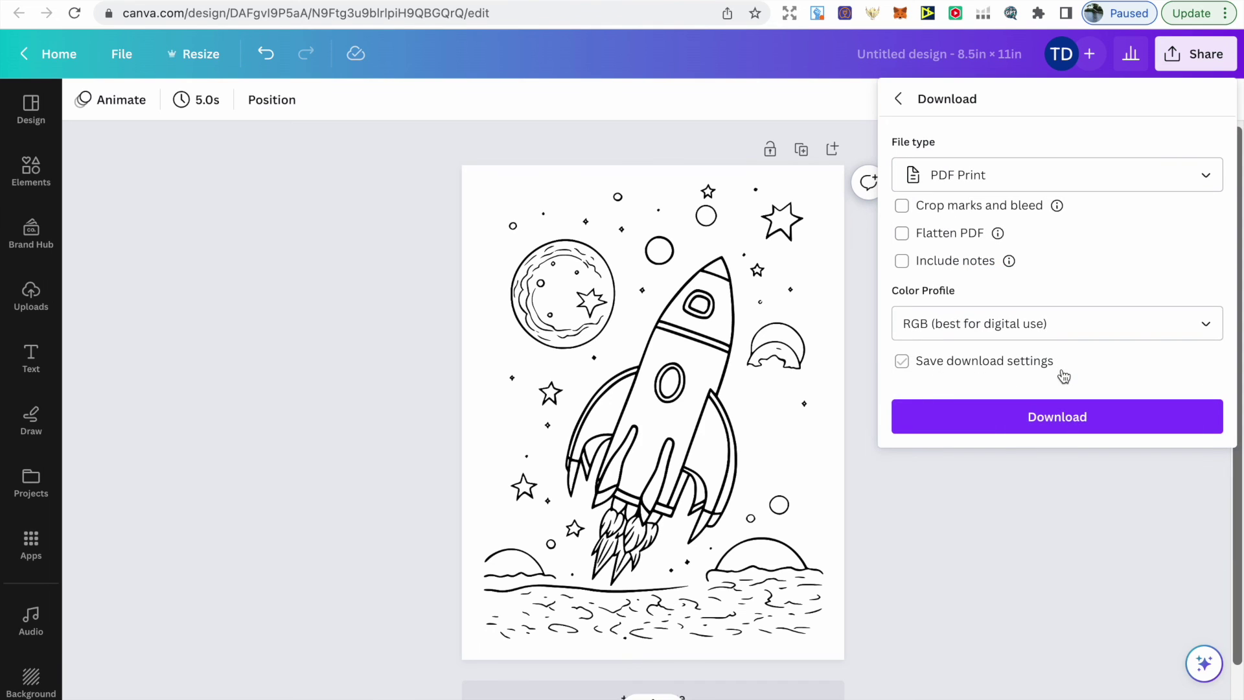
left_click(1074, 322)
left_click(1063, 406)
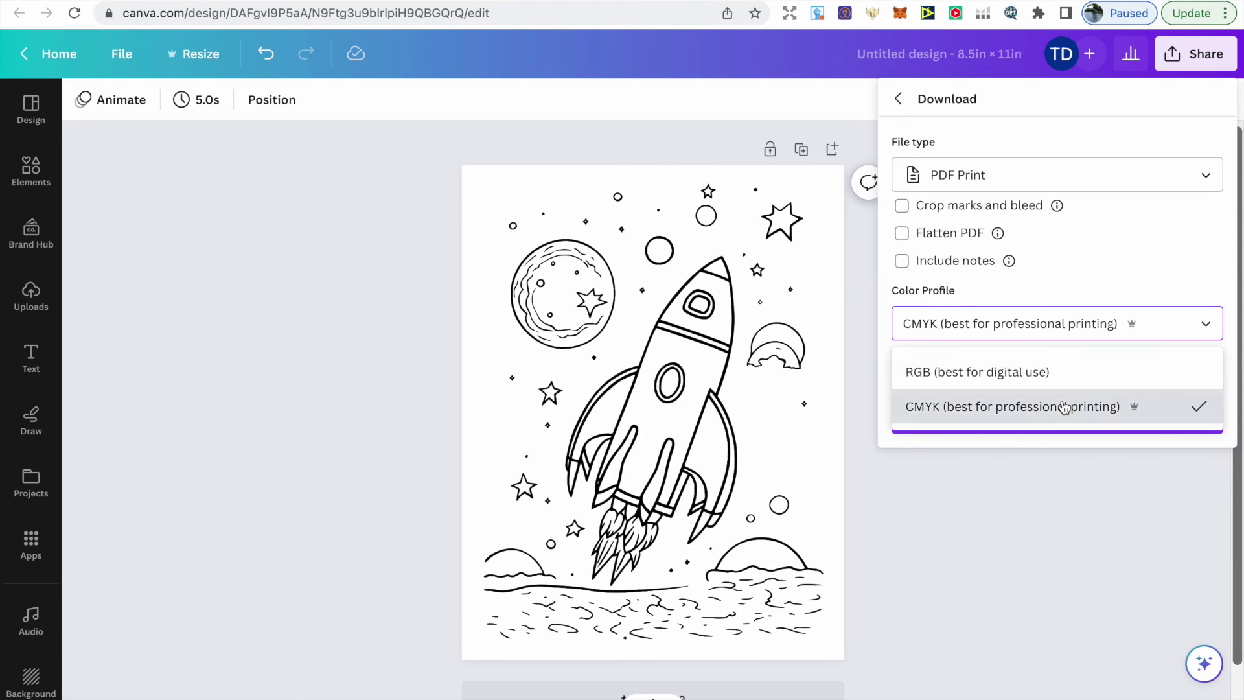